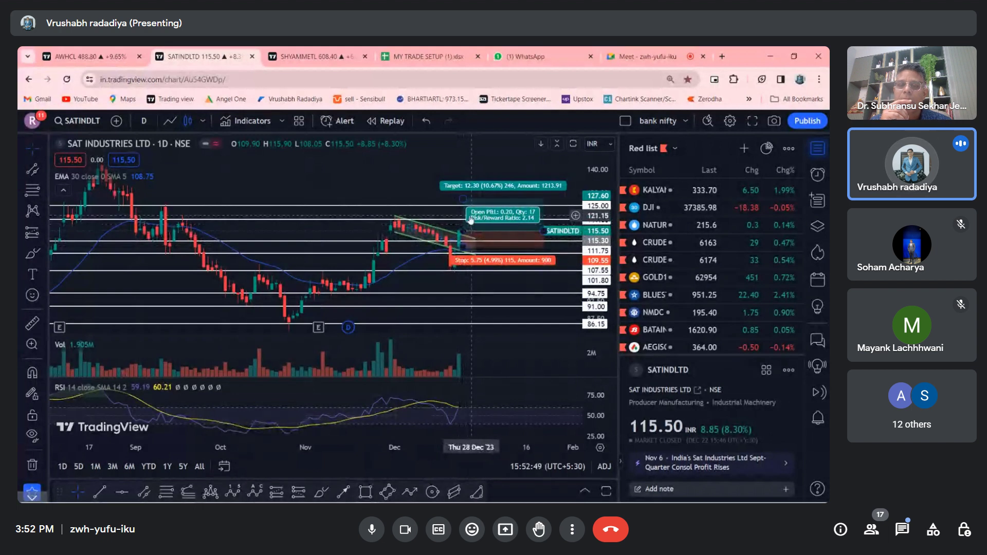
Step: Review the Shyam Metalics and Antony Waste daily charts in TradingView against the weekly trade report
{"action": "left_click", "coordinate": [401, 52]}
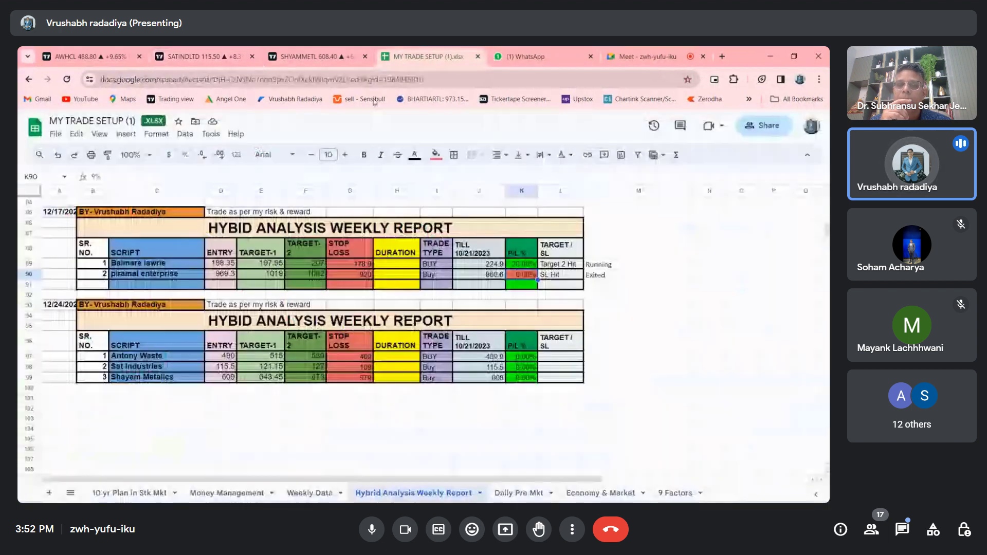
{"action": "left_click", "coordinate": [288, 55]}
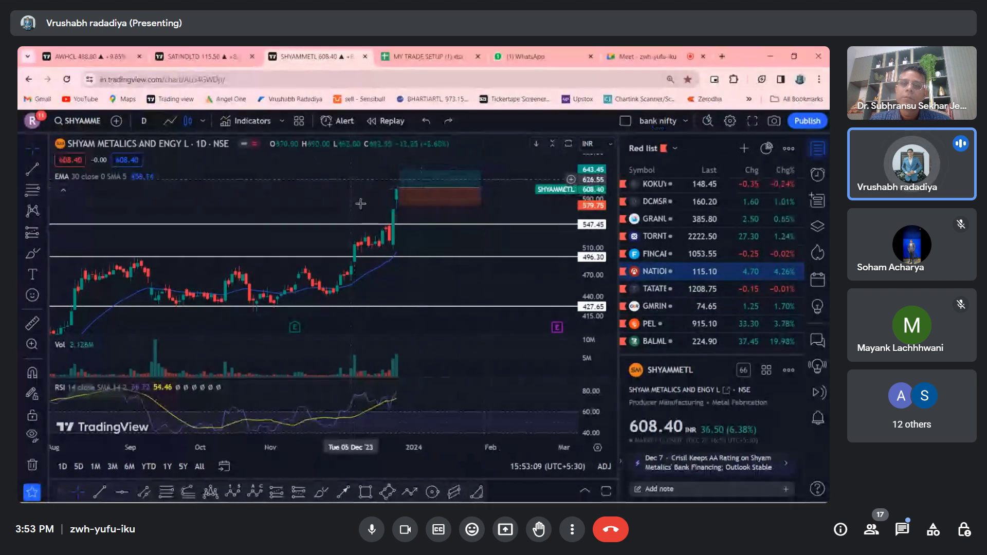
{"action": "left_click_drag", "start_coordinate": [399, 171], "coordinate": [400, 149]}
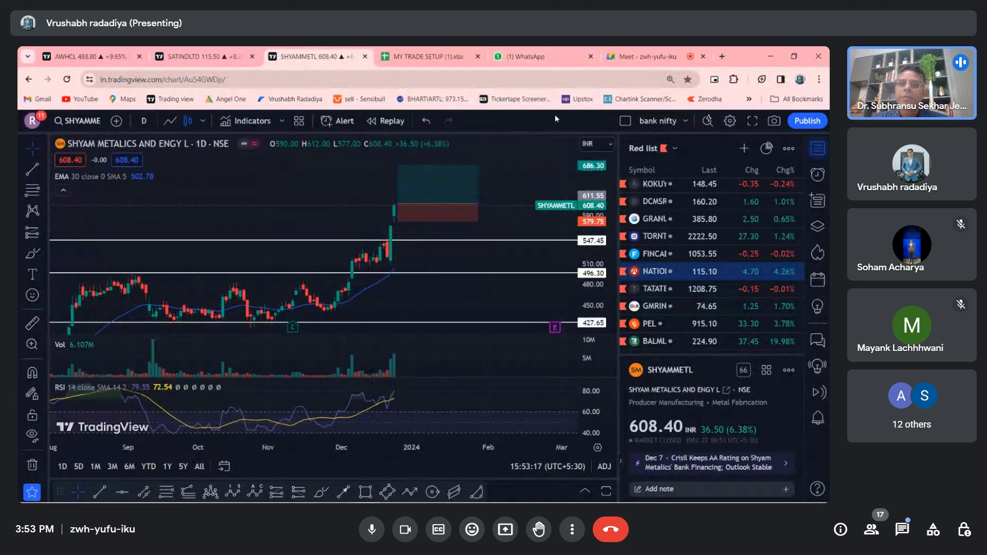
{"action": "key", "text": "alt+Tab"}
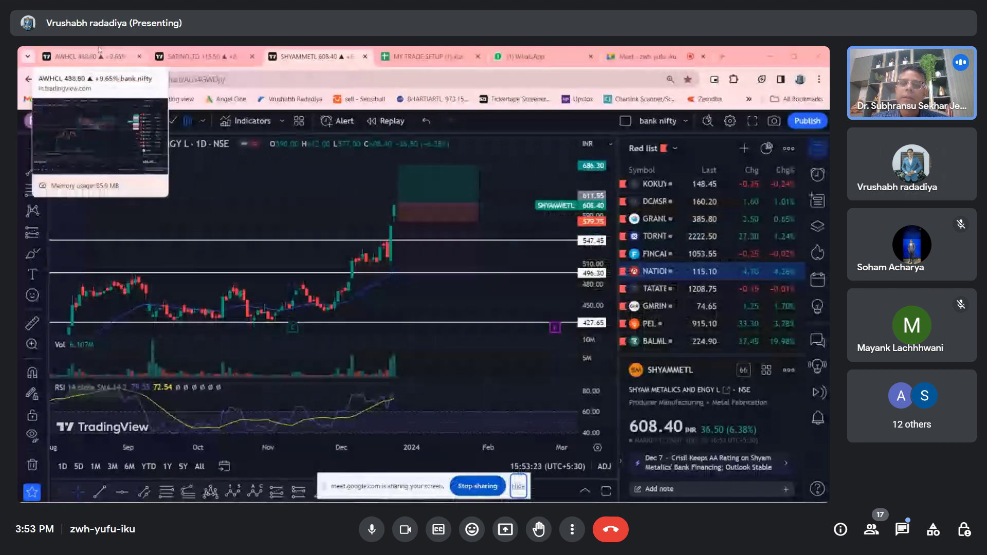
{"action": "left_click", "coordinate": [100, 50]}
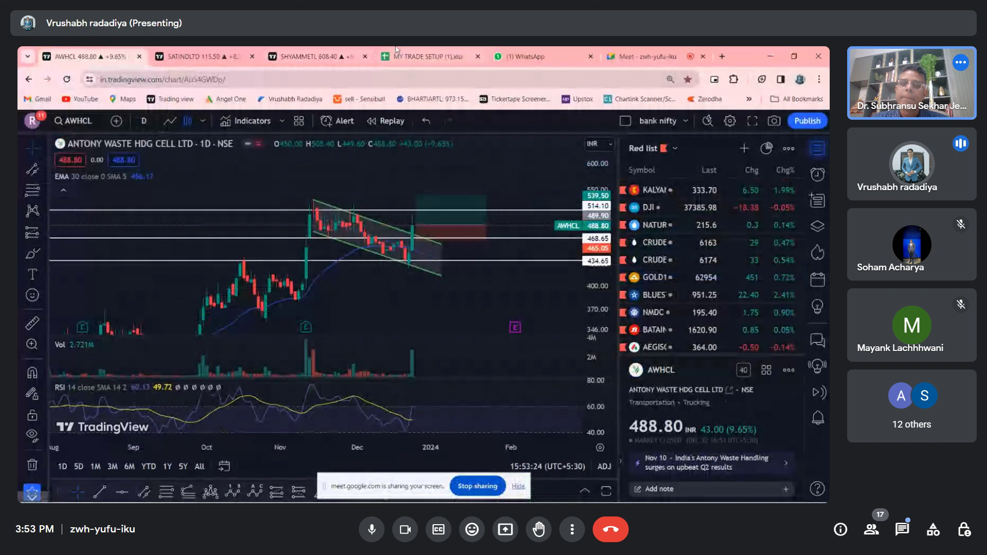
Step: Examine the 12/17/2023 Hybrid Analysis Weekly Report in the MY TRADE SETUP (1) spreadsheet, including its target and stop-loss status column
{"action": "left_click", "coordinate": [396, 50]}
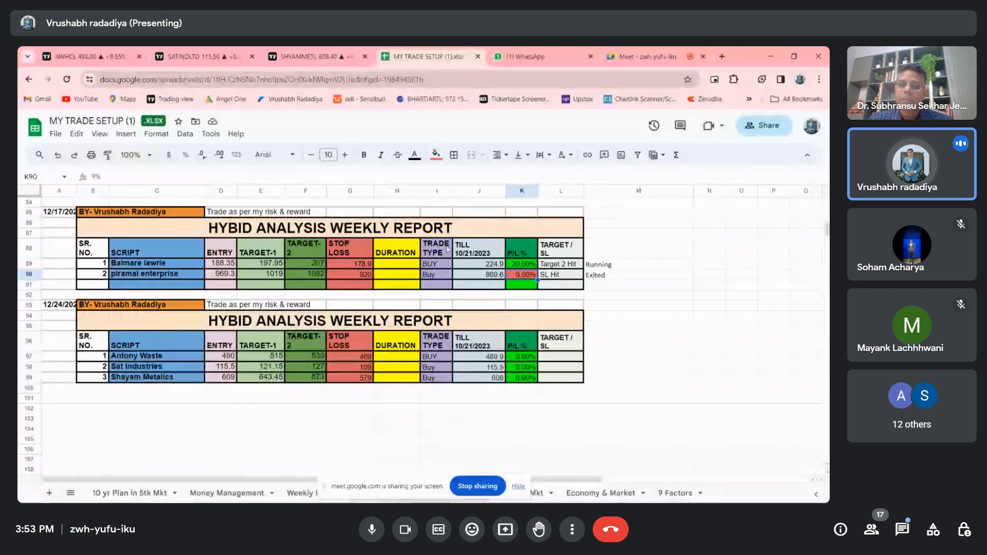
{"action": "scroll", "coordinate": [447, 251], "scroll_direction": "up", "scroll_amount": 1}
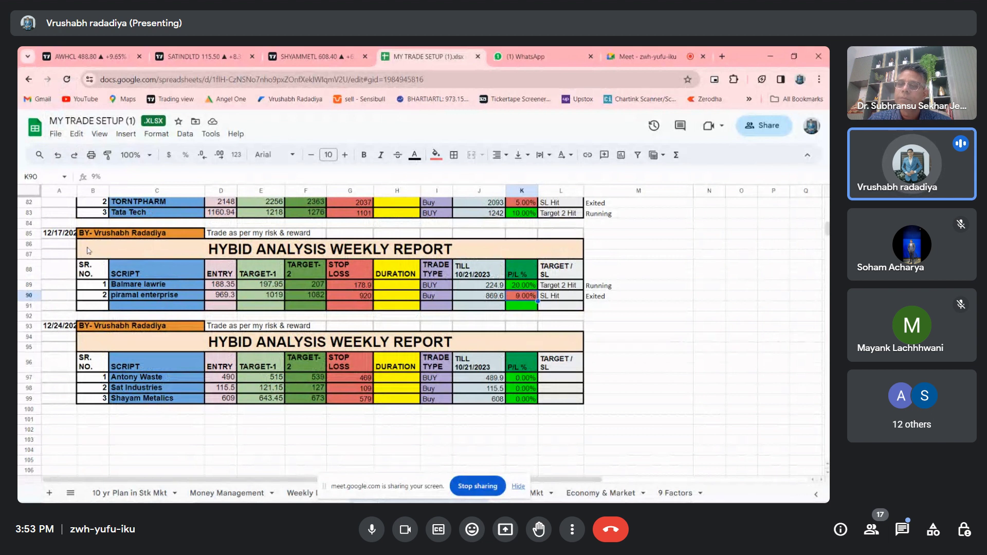
{"action": "left_click", "coordinate": [53, 236]}
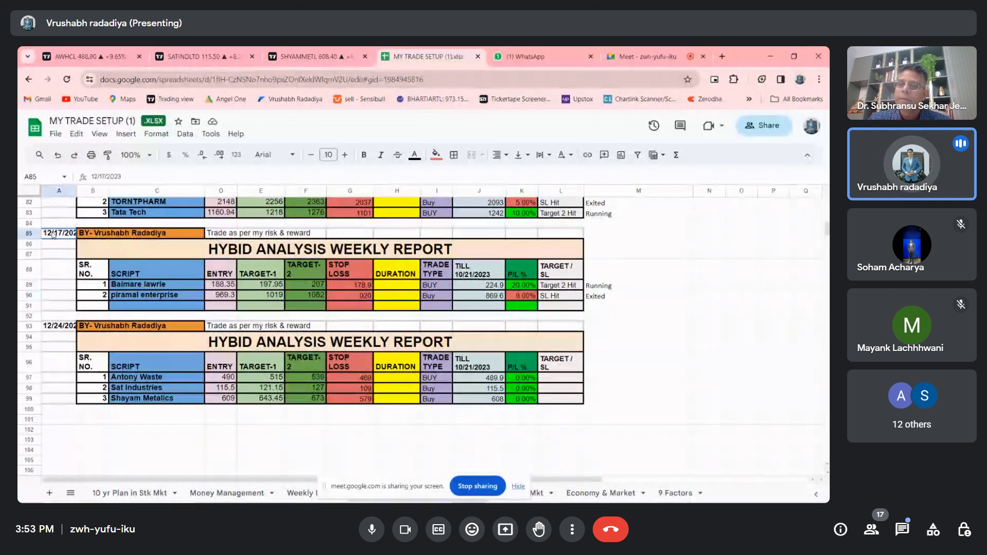
{"action": "left_click_drag", "start_coordinate": [53, 235], "coordinate": [465, 300]}
{"action": "left_click", "coordinate": [592, 271]}
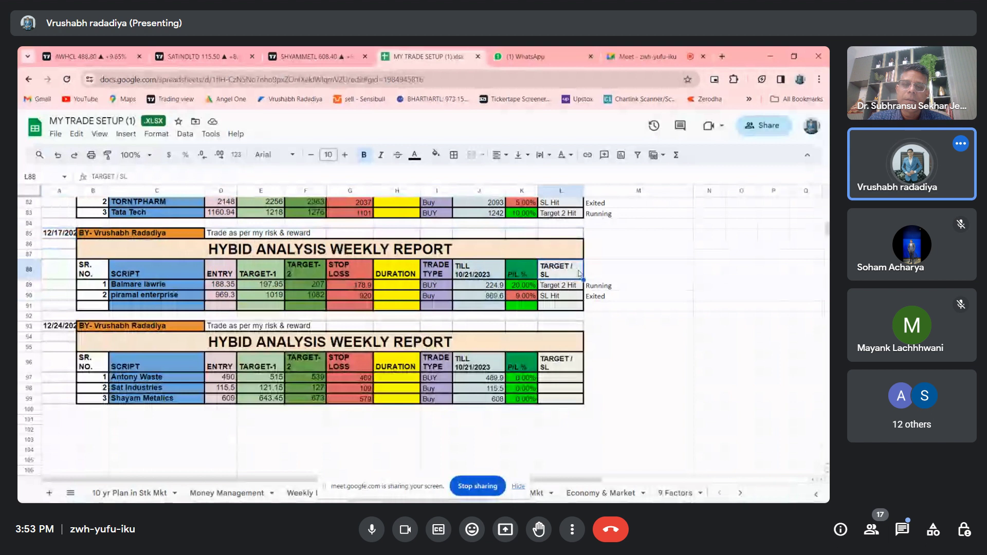
{"action": "left_click", "coordinate": [638, 306]}
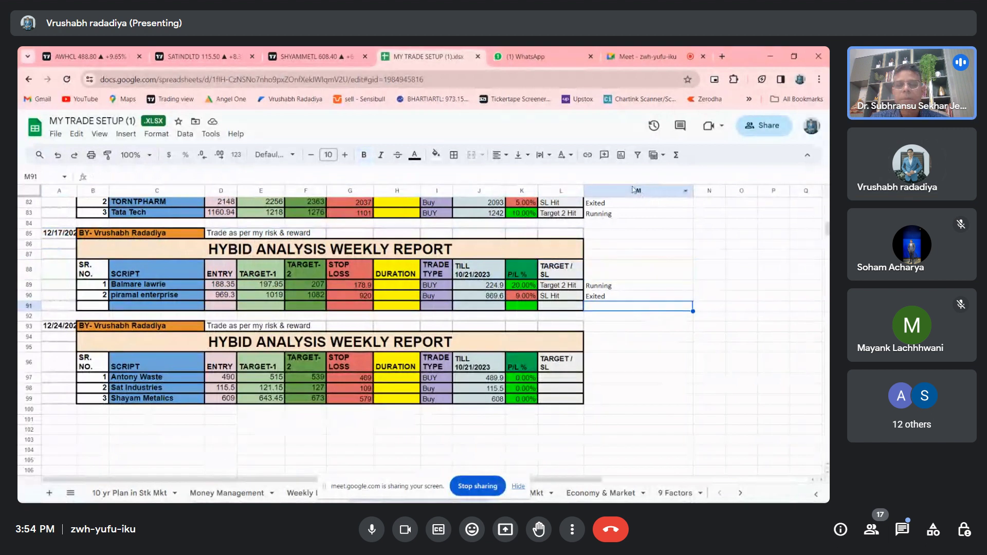
Step: Switch to the Overall Profit & Loss workbook in Excel and inspect the Total ROI cell
{"action": "key", "text": "alt+Tab"}
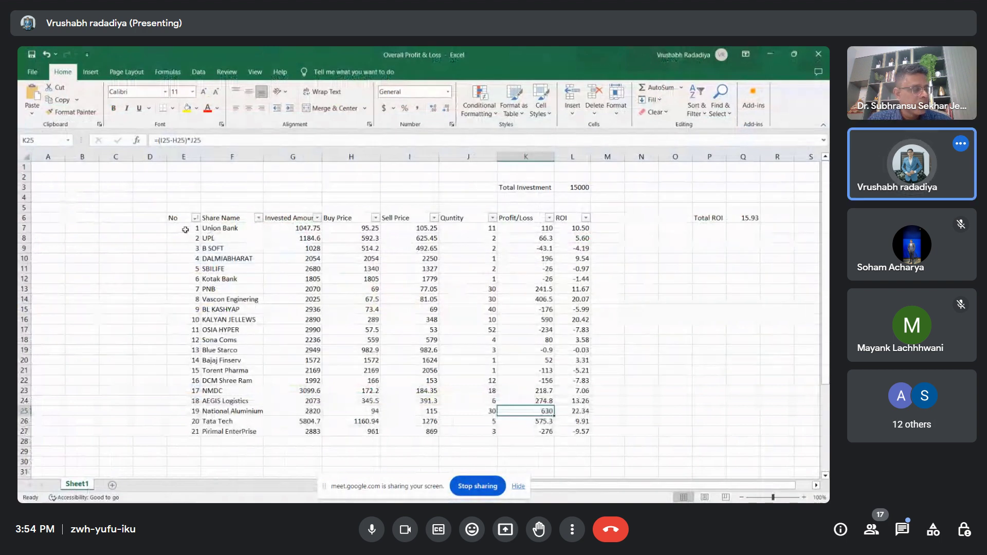
{"action": "left_click", "coordinate": [747, 218]}
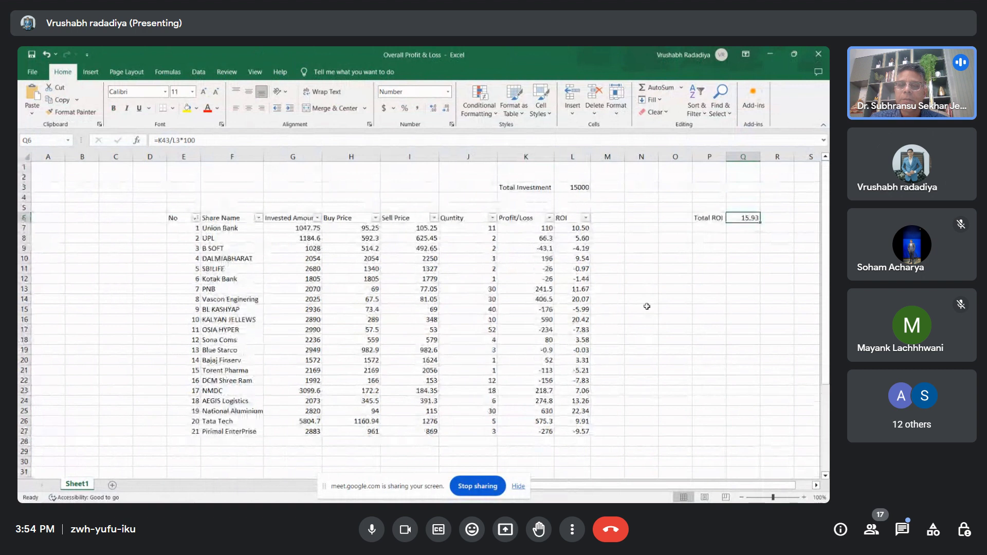
{"action": "key", "text": "alt"}
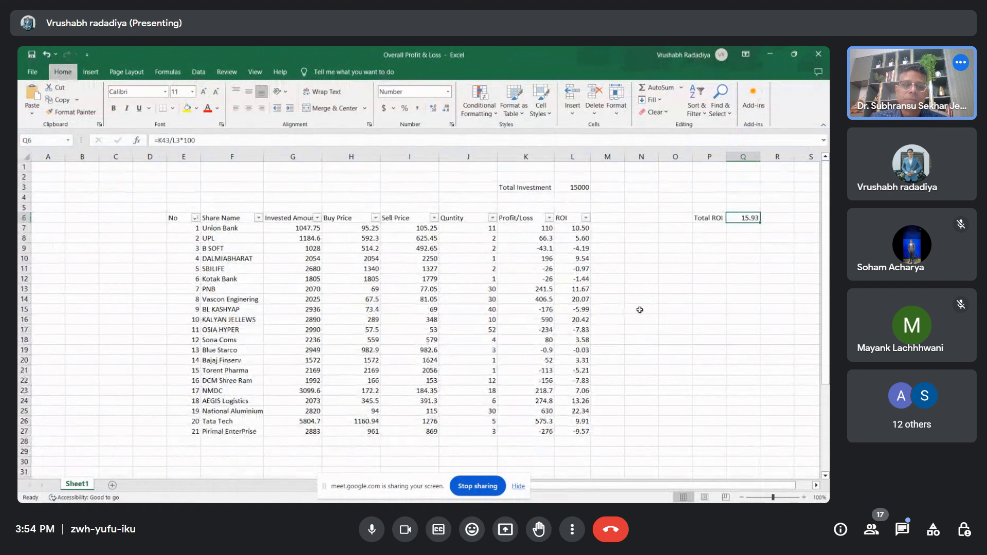
{"action": "left_click", "coordinate": [640, 309]}
{"action": "key", "text": "alt"}
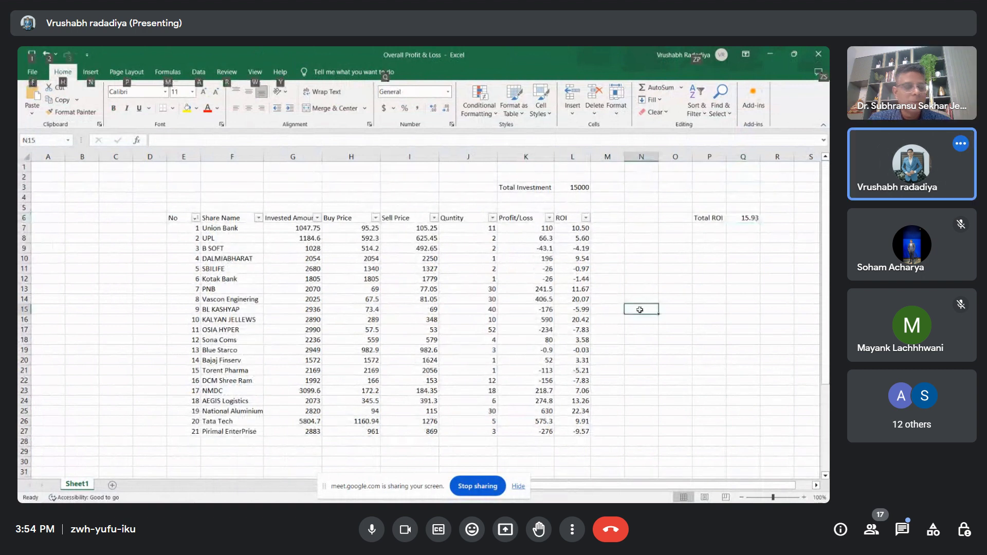
Step: Return to the Google Meet call in the browser and stop sharing the screen
{"action": "key", "text": "alt+Tab"}
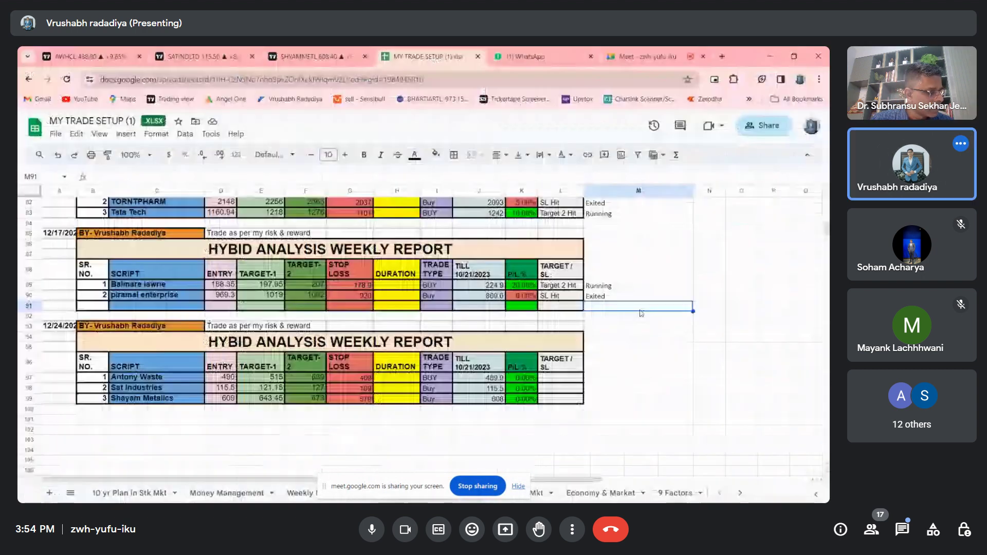
{"action": "left_click", "coordinate": [631, 51]}
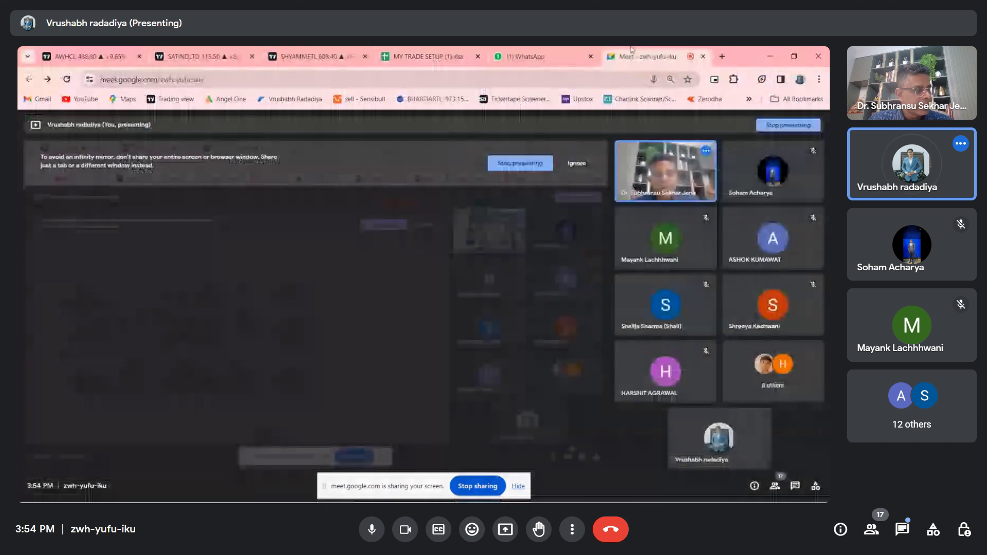
{"action": "left_click", "coordinate": [471, 486]}
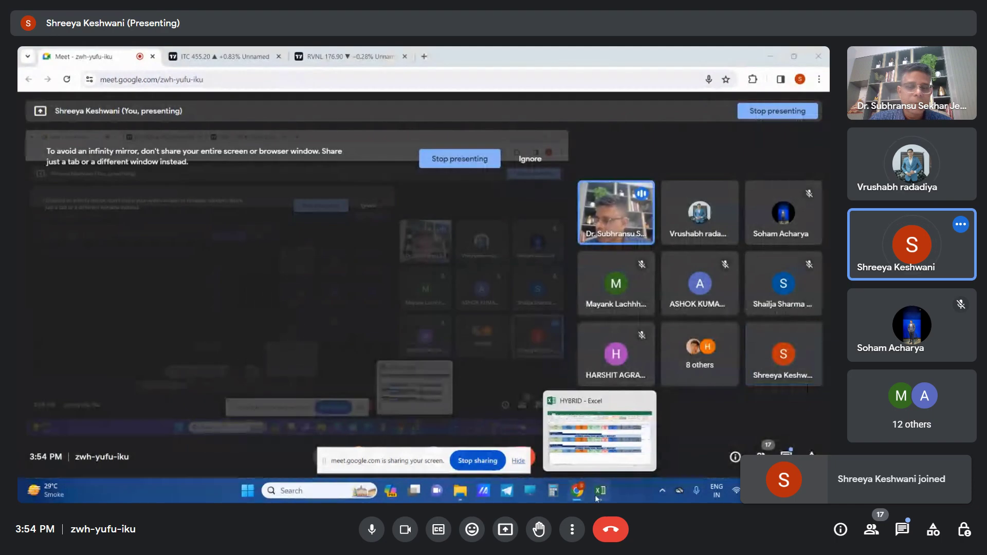
Step: Switch to the HYBRID workbook in Excel and review its weekly reports on Sheet1 and the OVERALL GROWTH sheet
{"action": "left_click", "coordinate": [600, 491]}
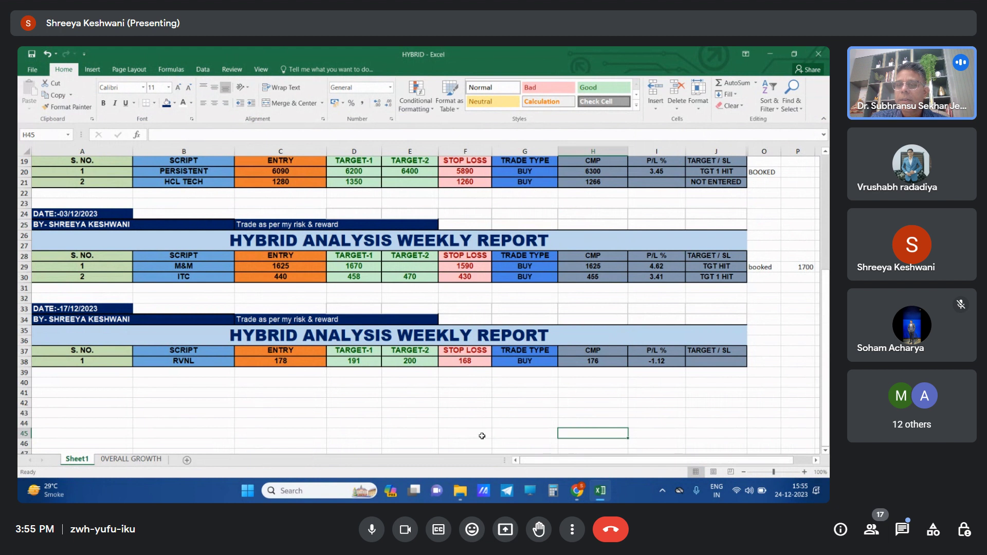
{"action": "left_click", "coordinate": [131, 459]}
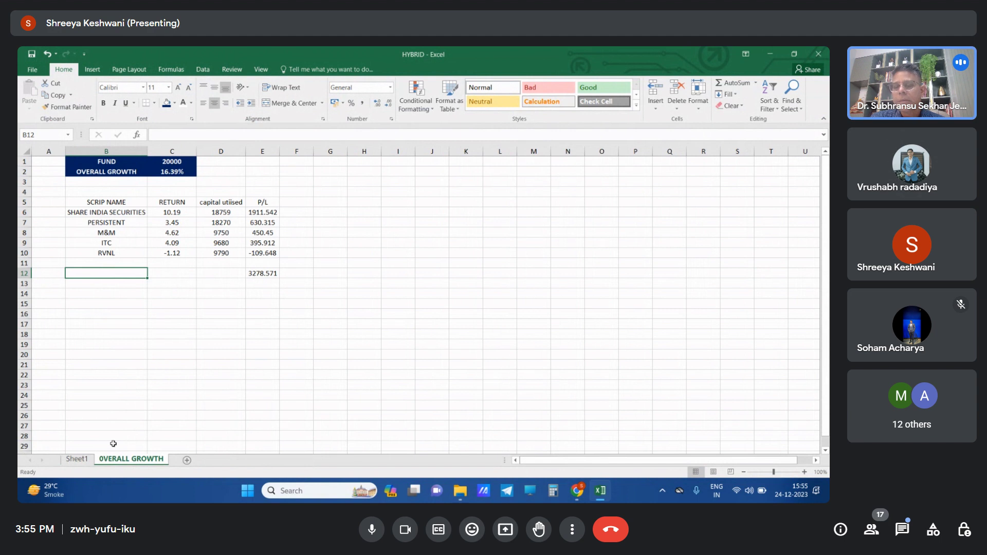
{"action": "left_click", "coordinate": [85, 461]}
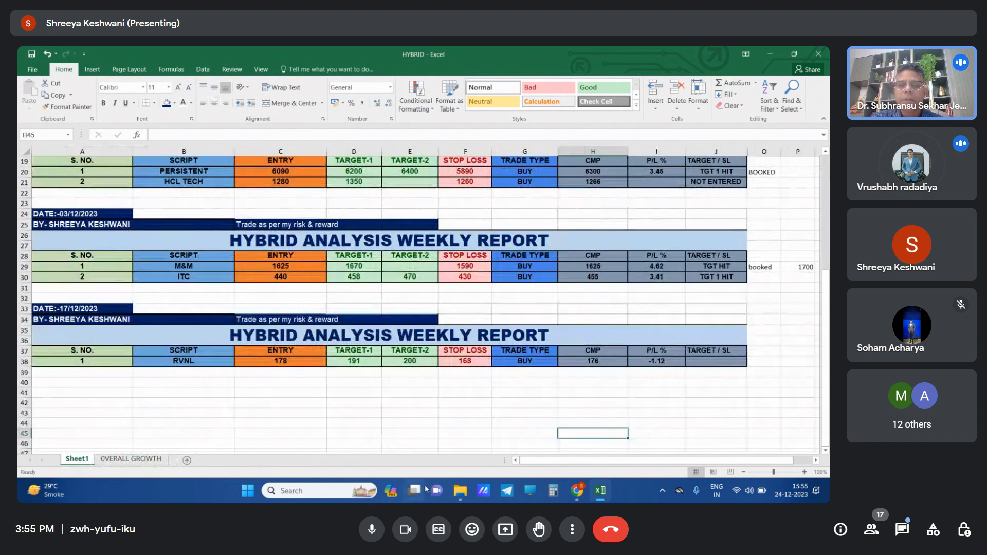
Step: Minimize the HYBRID workbook and bring up the Google Meet call in Chrome
{"action": "left_click", "coordinate": [576, 490]}
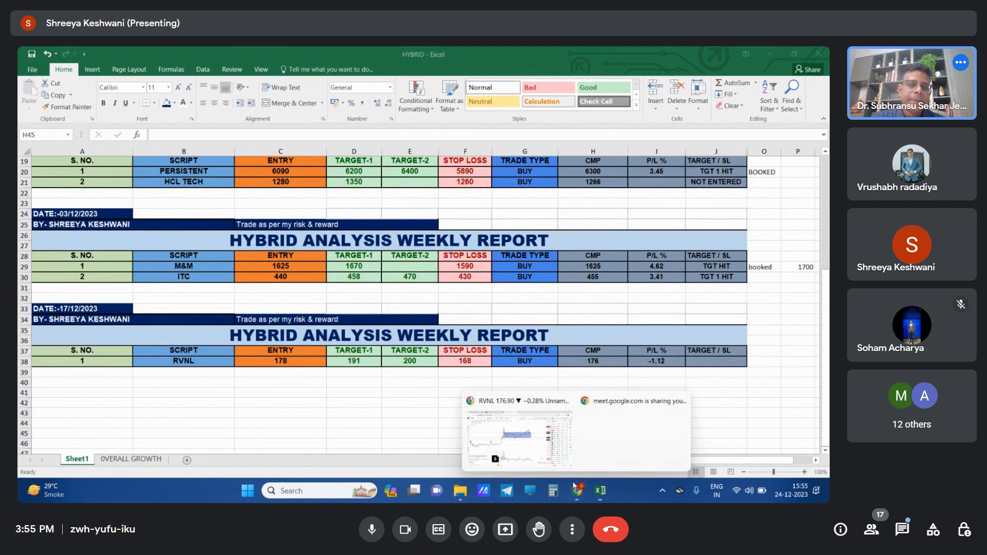
{"action": "left_click", "coordinate": [641, 430]}
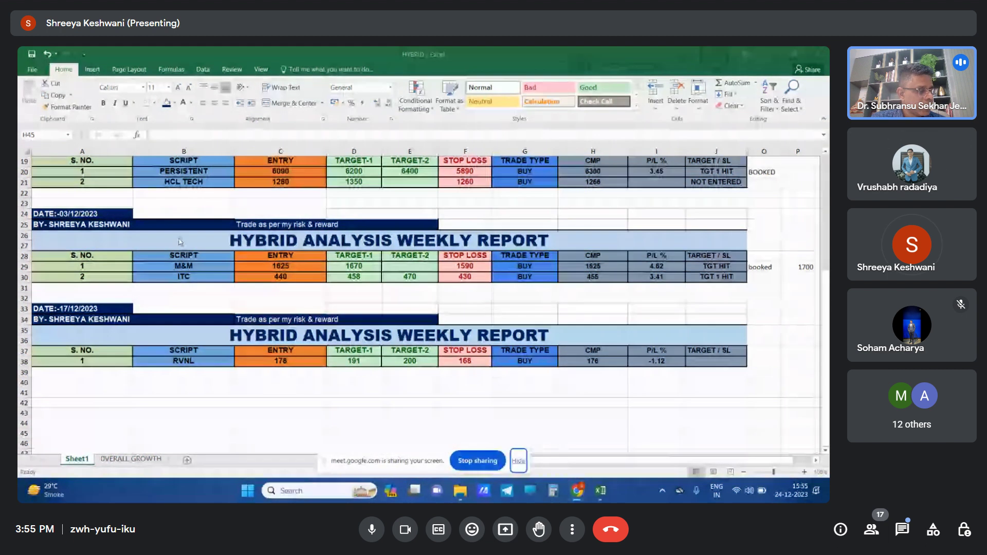
{"action": "mouse_move", "coordinate": [577, 491]}
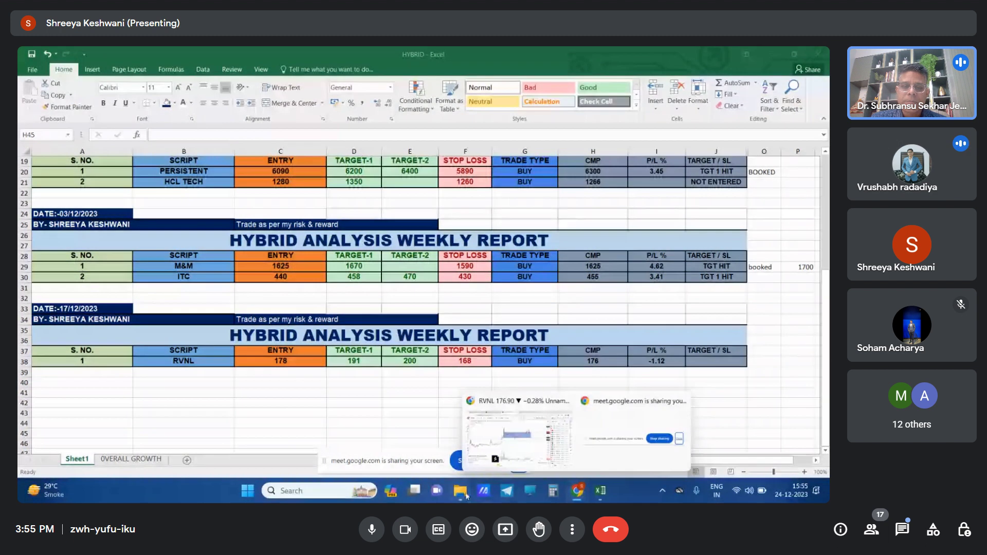
{"action": "left_click", "coordinate": [601, 497]}
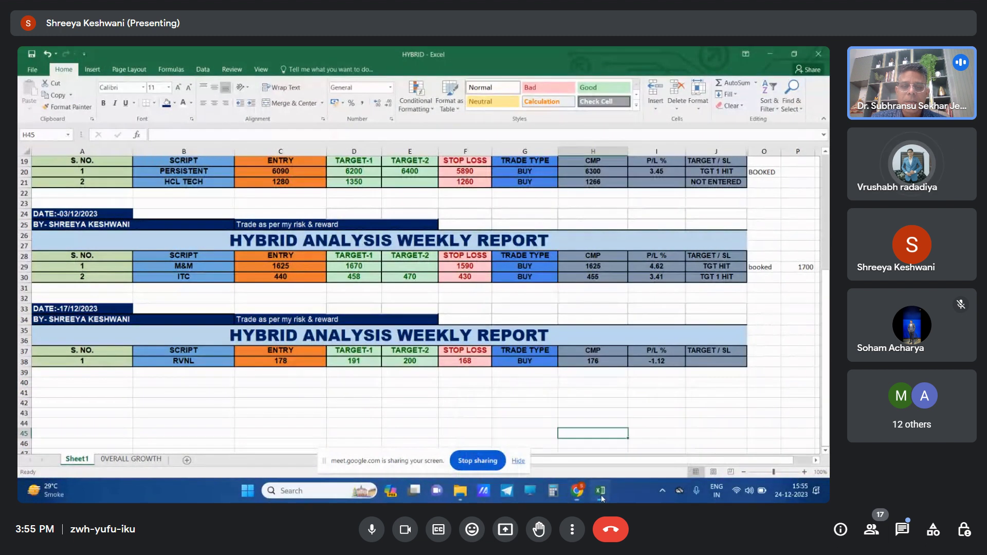
{"action": "left_click", "coordinate": [770, 54]}
{"action": "left_click", "coordinate": [77, 57]}
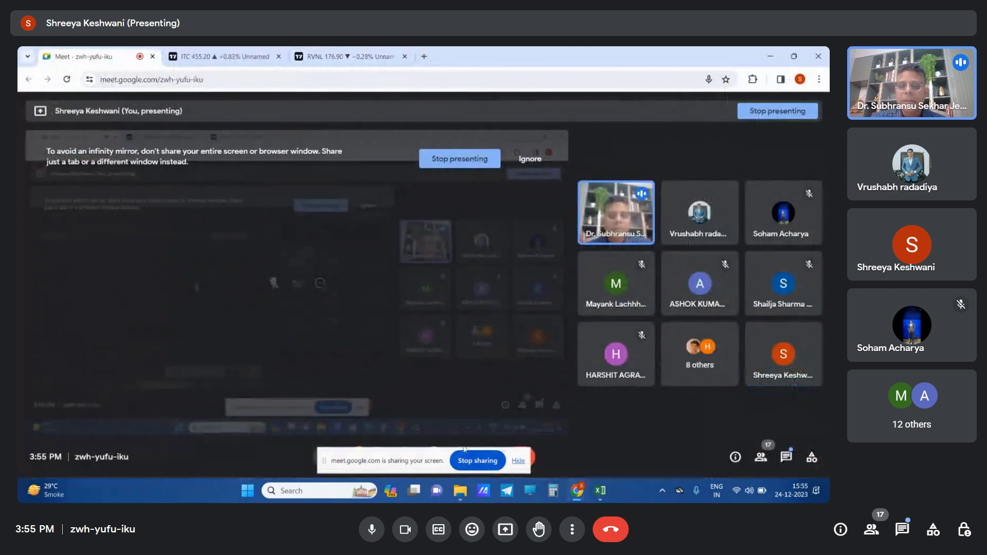
Step: Hide the screen-sharing notice, mute the microphone and stop presenting in the call
{"action": "left_click", "coordinate": [517, 461]}
{"action": "key", "text": "ctrl+d"}
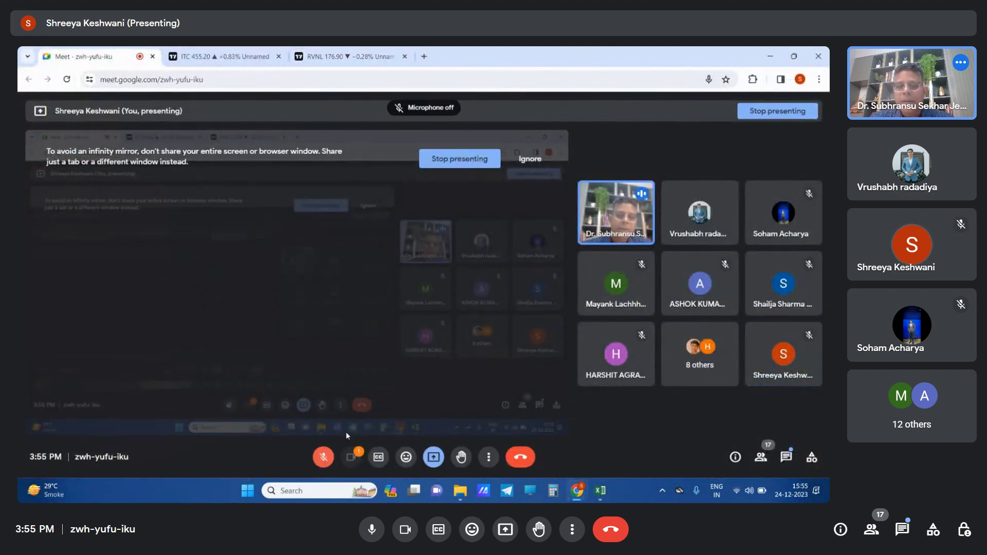
{"action": "left_click", "coordinate": [459, 158]}
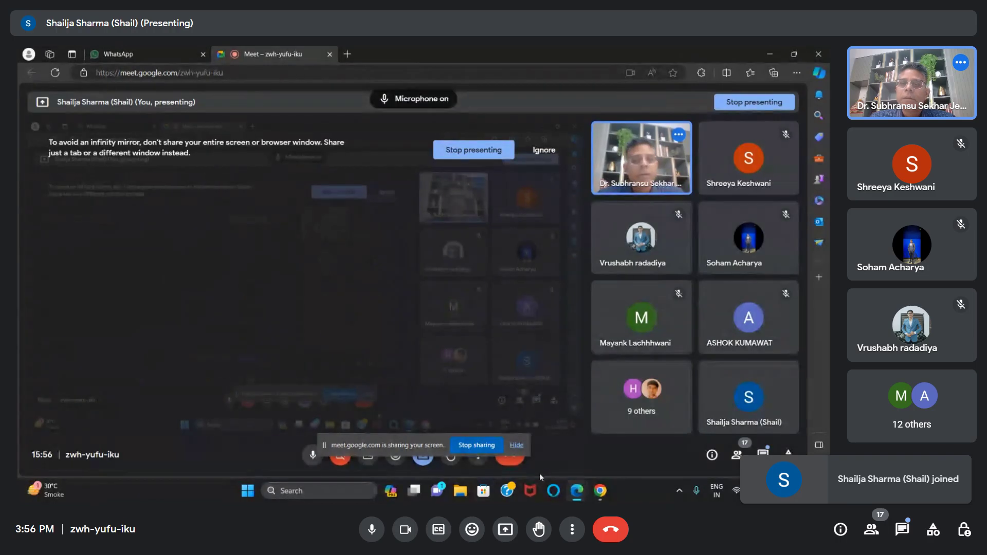
Step: Switch to the Chrome window and open the Hybrid Analysis Weekly Report in the "Copy of 17" spreadsheet
{"action": "mouse_move", "coordinate": [588, 490]}
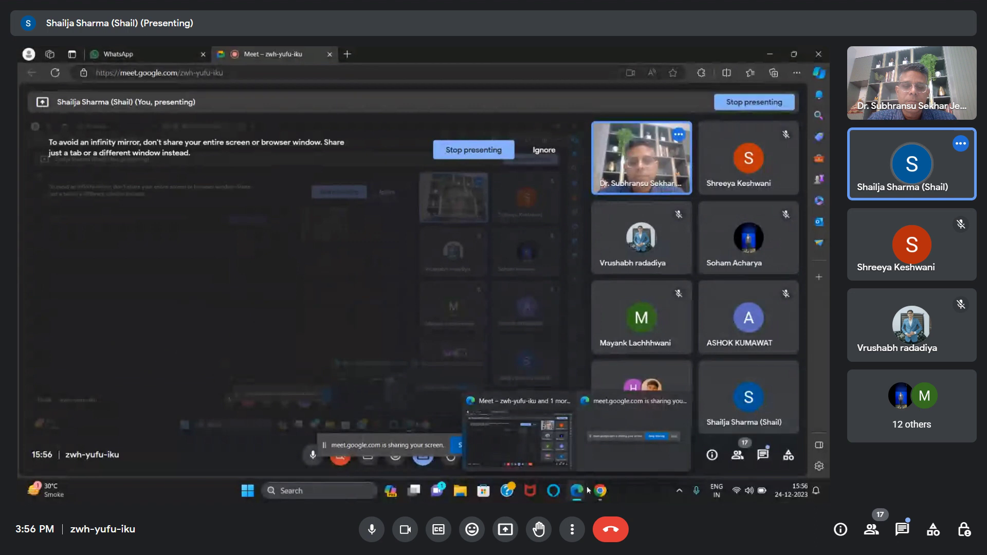
{"action": "left_click", "coordinate": [600, 461]}
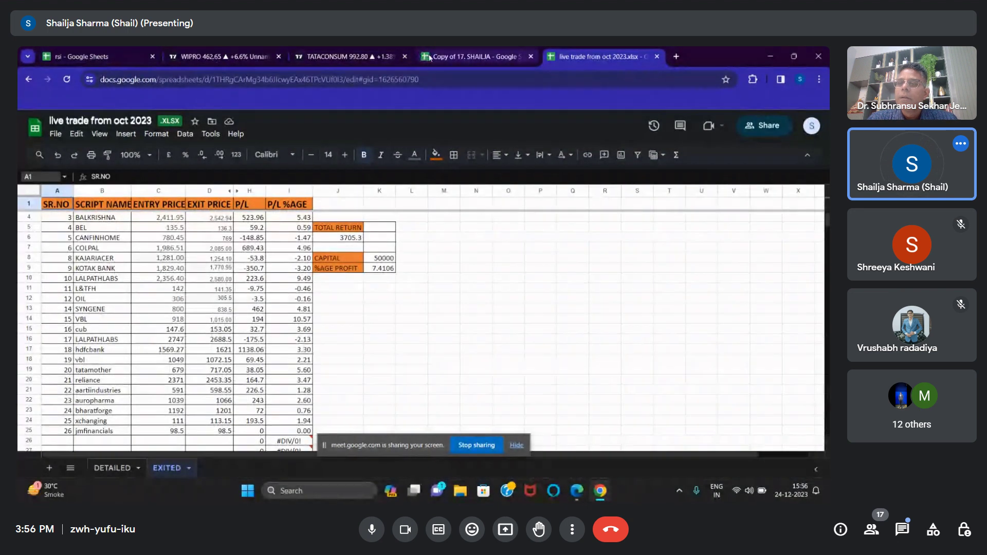
{"action": "left_click", "coordinate": [469, 56]}
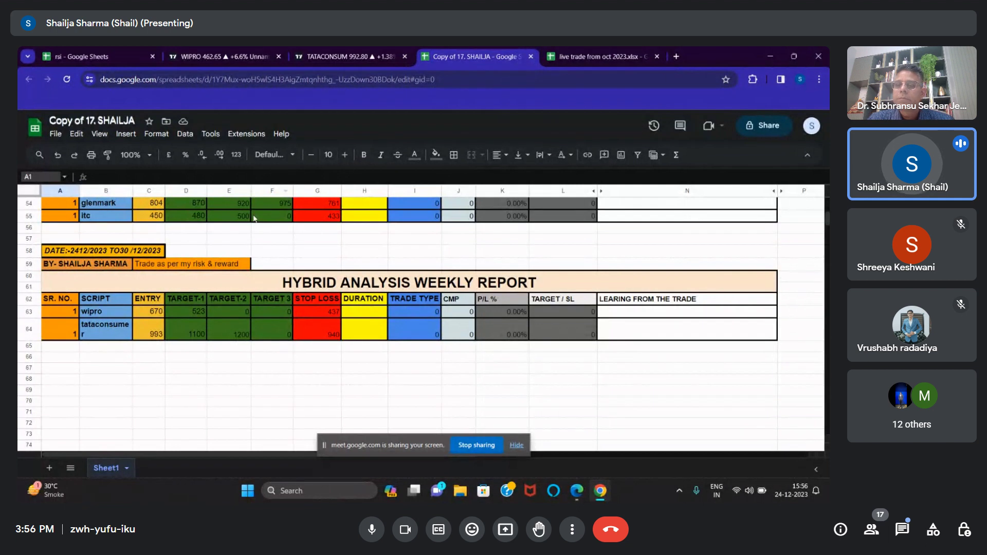
Step: Review the Wipro daily and Tata Consumer weekly charts in TradingView, ending back at the weekly report spreadsheet
{"action": "left_click", "coordinate": [233, 55]}
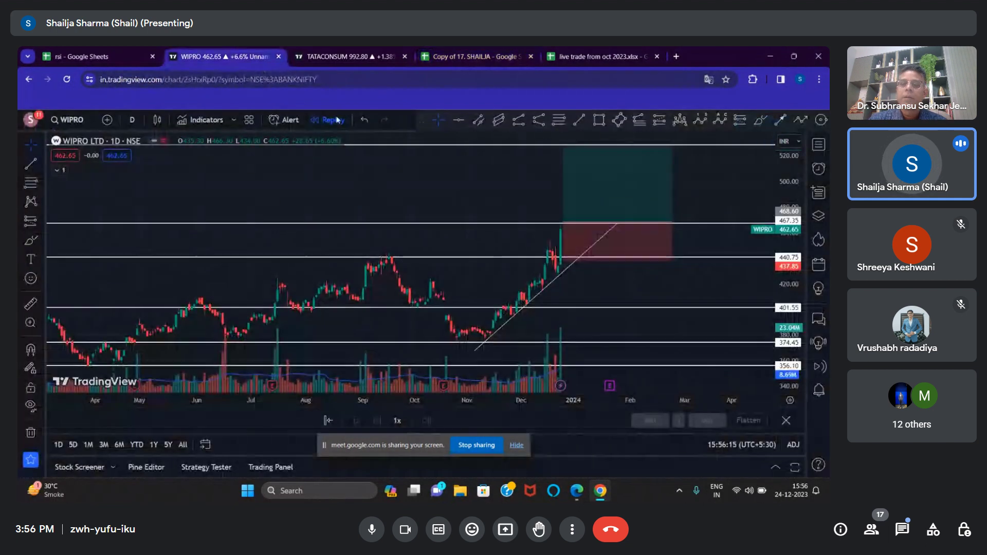
{"action": "left_click", "coordinate": [566, 251]}
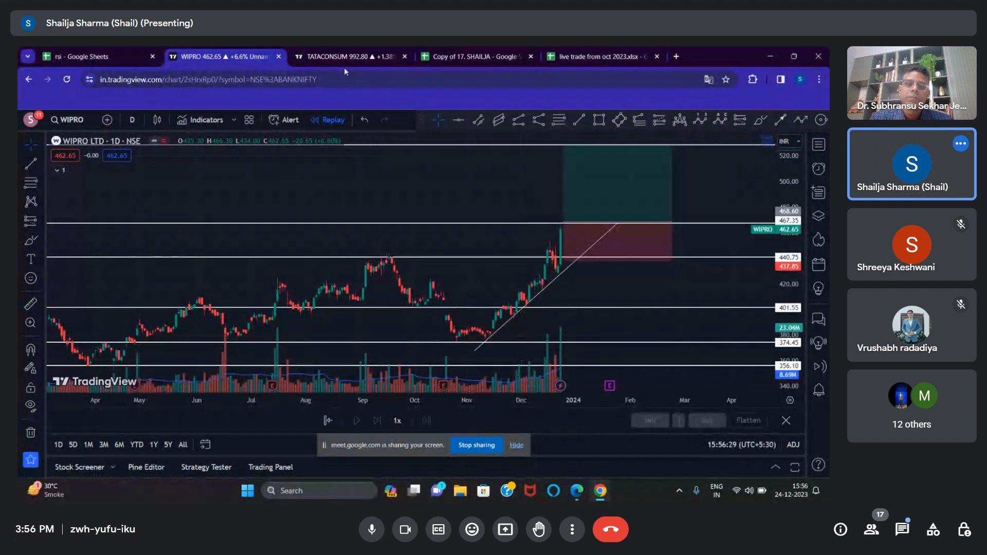
{"action": "left_click", "coordinate": [332, 57]}
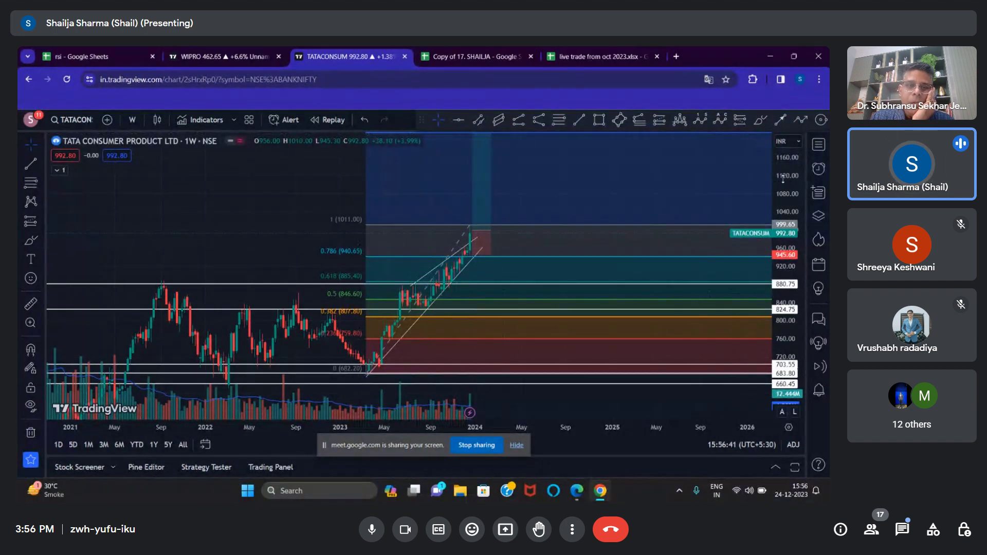
{"action": "left_click_drag", "start_coordinate": [782, 178], "coordinate": [783, 203]}
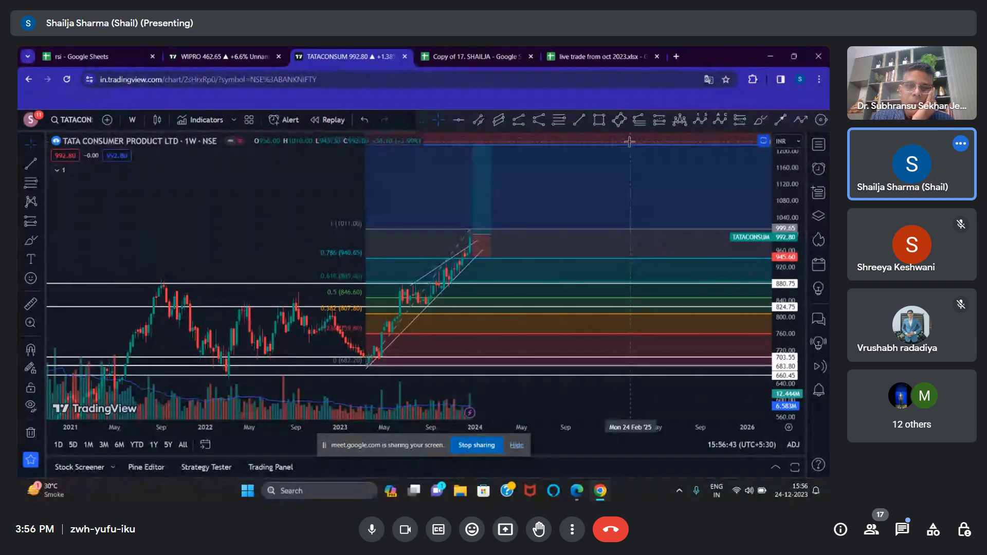
{"action": "left_click", "coordinate": [474, 57]}
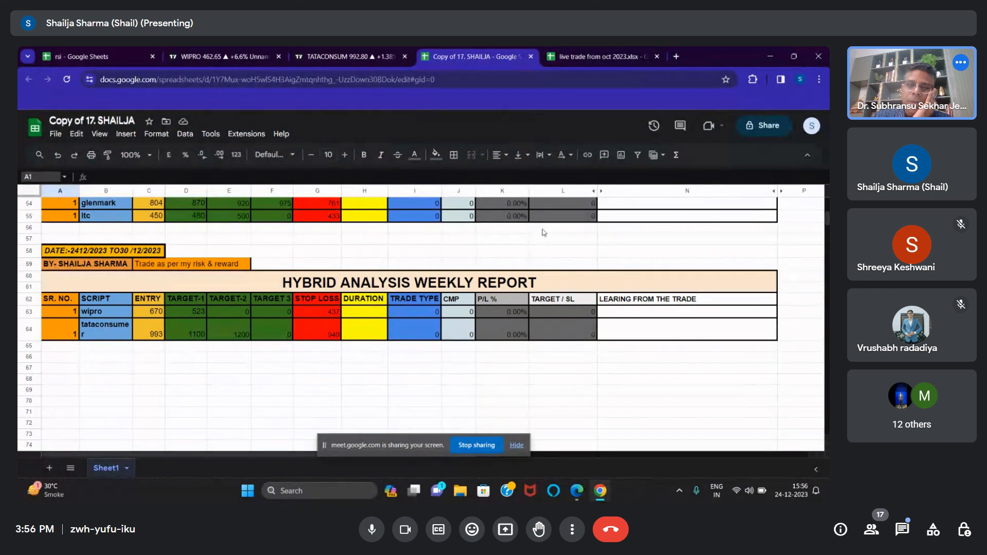
Step: Look through the earlier Hybrid Analysis Weekly Reports in the "Copy of 17" spreadsheet
{"action": "scroll", "coordinate": [542, 232], "scroll_direction": "up", "scroll_amount": 5}
{"action": "scroll", "coordinate": [543, 232], "scroll_direction": "up", "scroll_amount": 12}
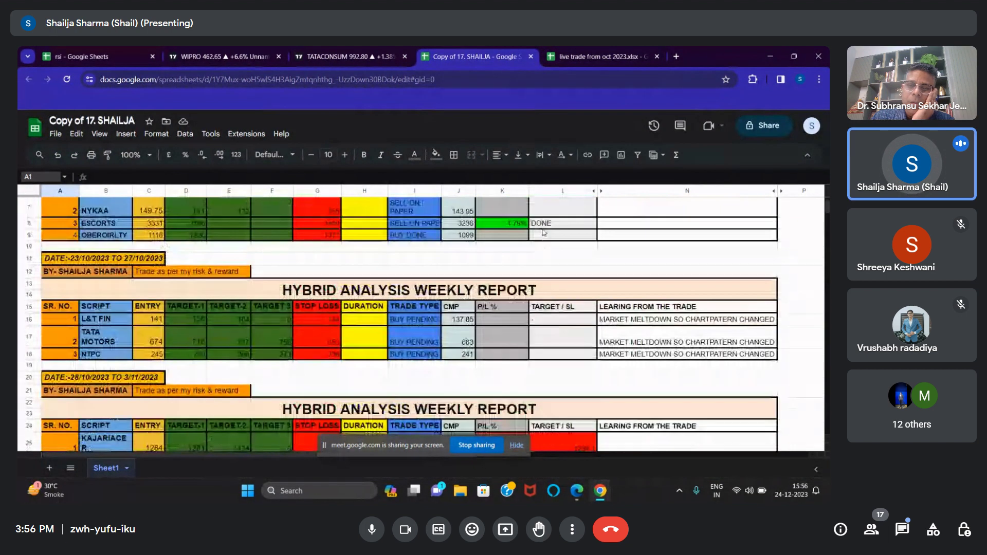
{"action": "scroll", "coordinate": [545, 232], "scroll_direction": "down", "scroll_amount": 20}
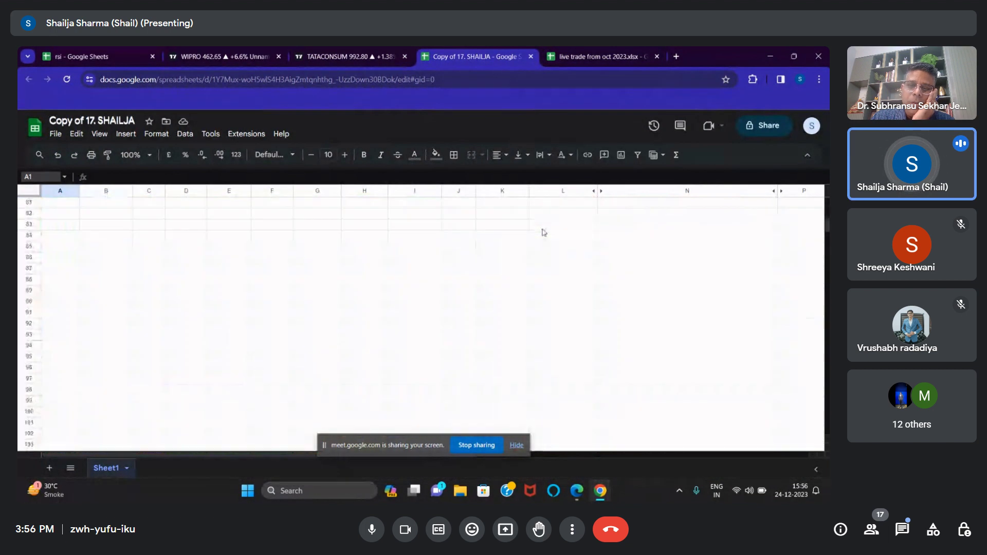
{"action": "scroll", "coordinate": [544, 233], "scroll_direction": "up", "scroll_amount": 20}
Step: Open the "live trade from oct 2023" spreadsheet and set the capital in cell K8 to 20000
{"action": "left_click", "coordinate": [575, 56]}
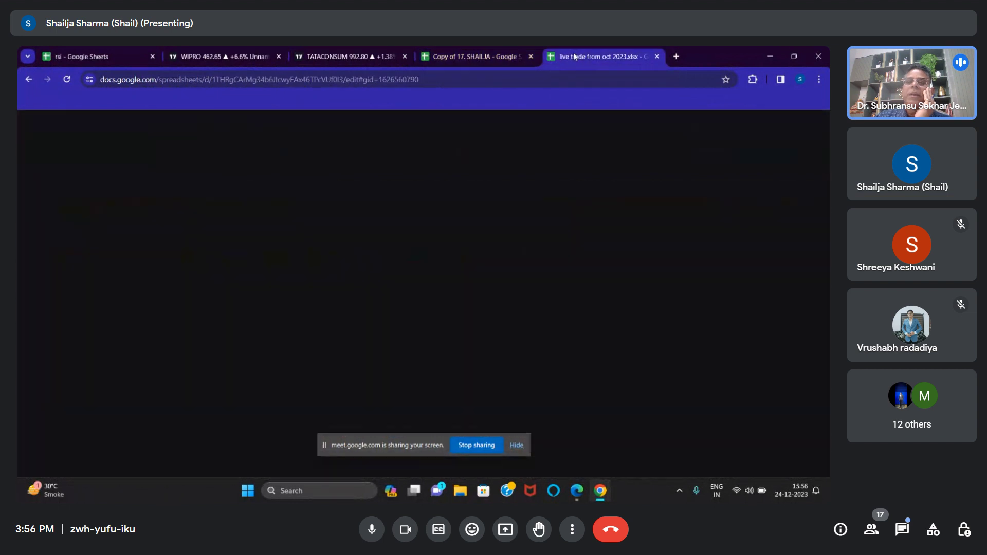
{"action": "scroll", "coordinate": [406, 310], "scroll_direction": "down", "scroll_amount": 1}
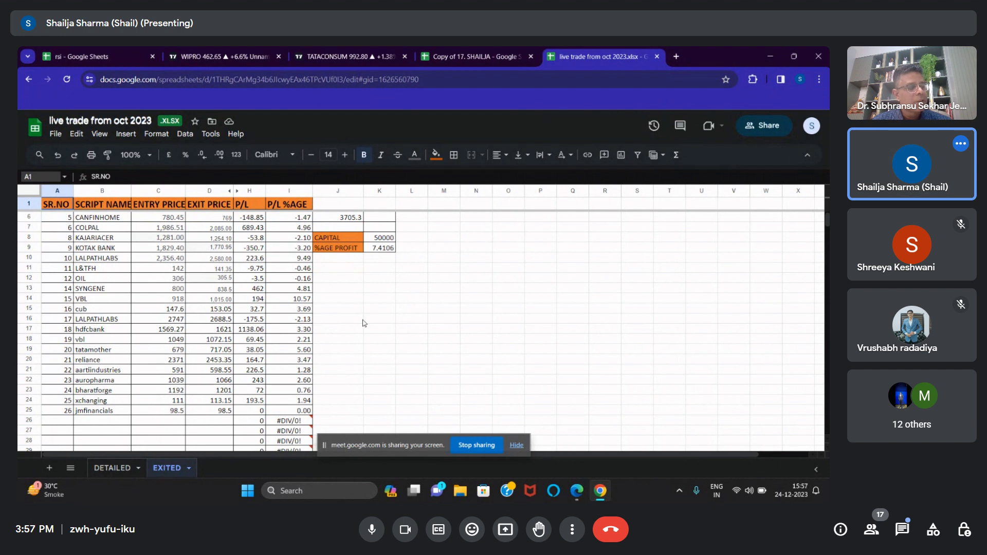
{"action": "left_click", "coordinate": [380, 241]}
{"action": "double_click", "coordinate": [379, 238]}
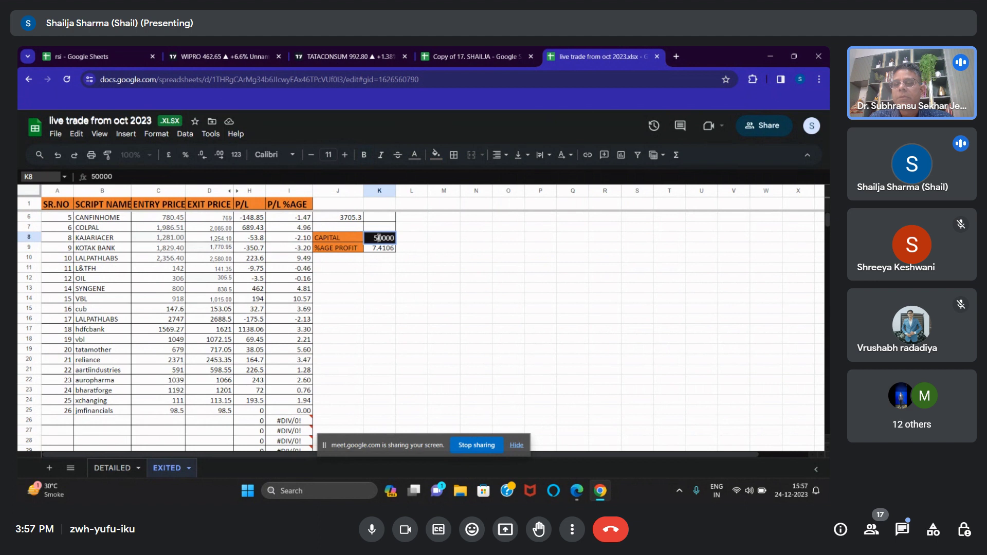
{"action": "type", "text": "2"}
{"action": "key", "text": "Return"}
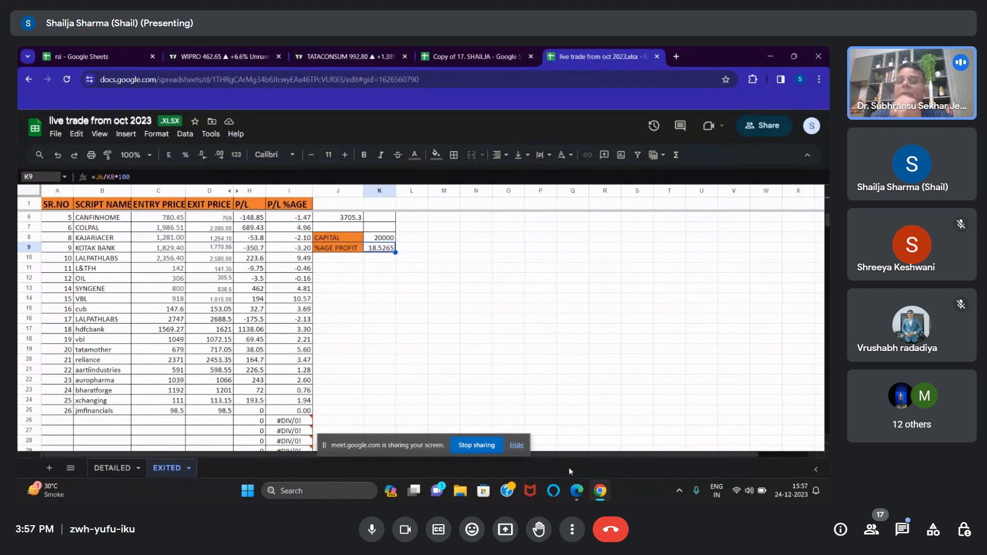
Step: Return to the Google Meet call in Edge and mute the microphone
{"action": "mouse_move", "coordinate": [578, 496]}
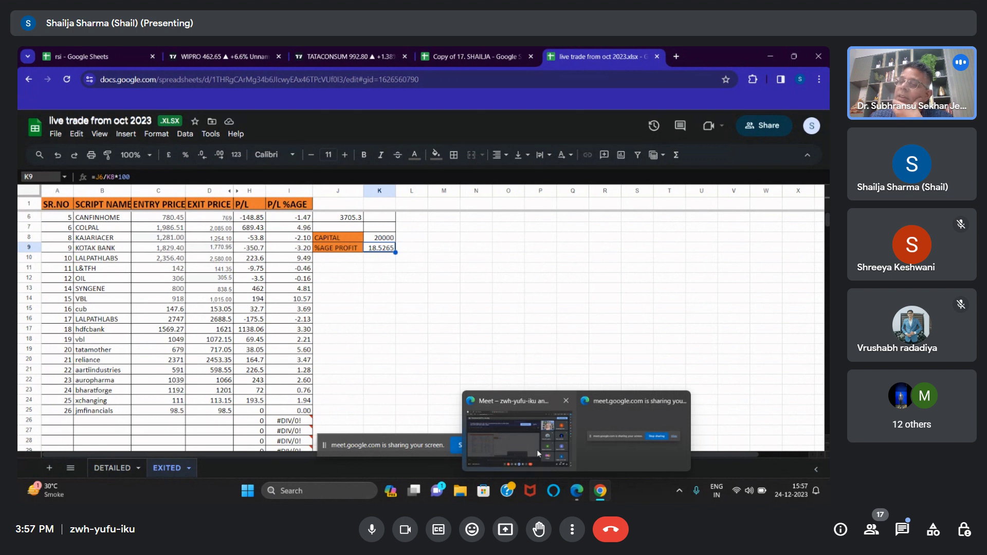
{"action": "mouse_move", "coordinate": [528, 448]}
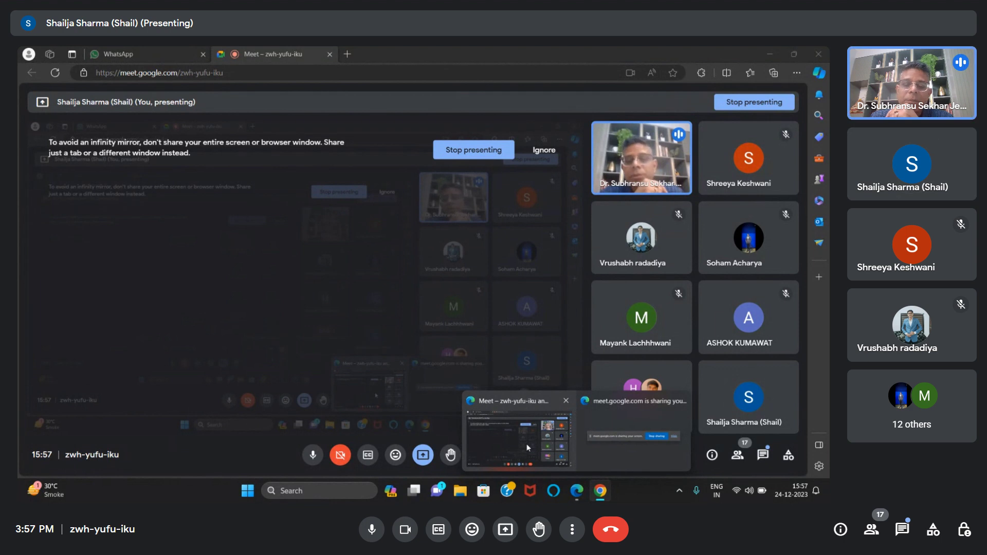
{"action": "left_click", "coordinate": [527, 447]}
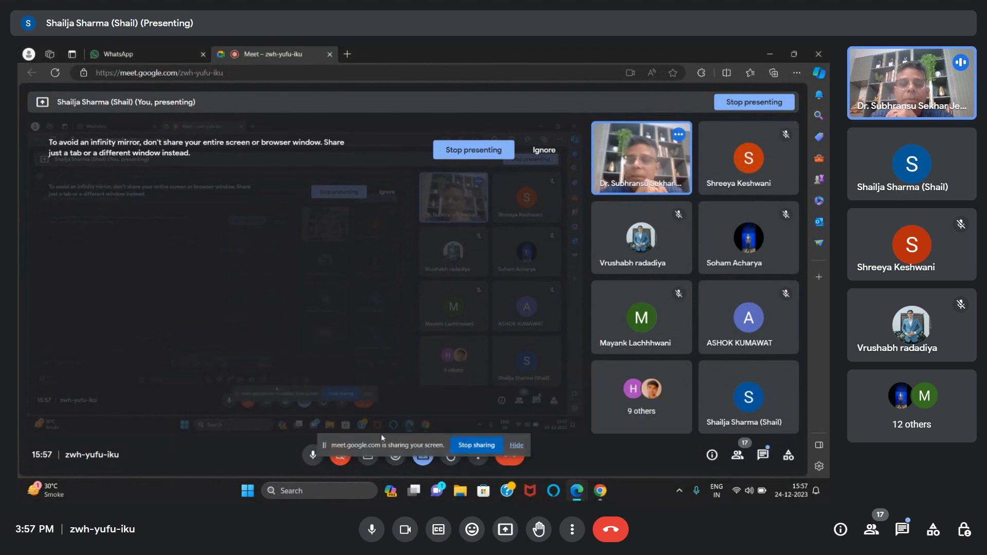
{"action": "left_click", "coordinate": [312, 456]}
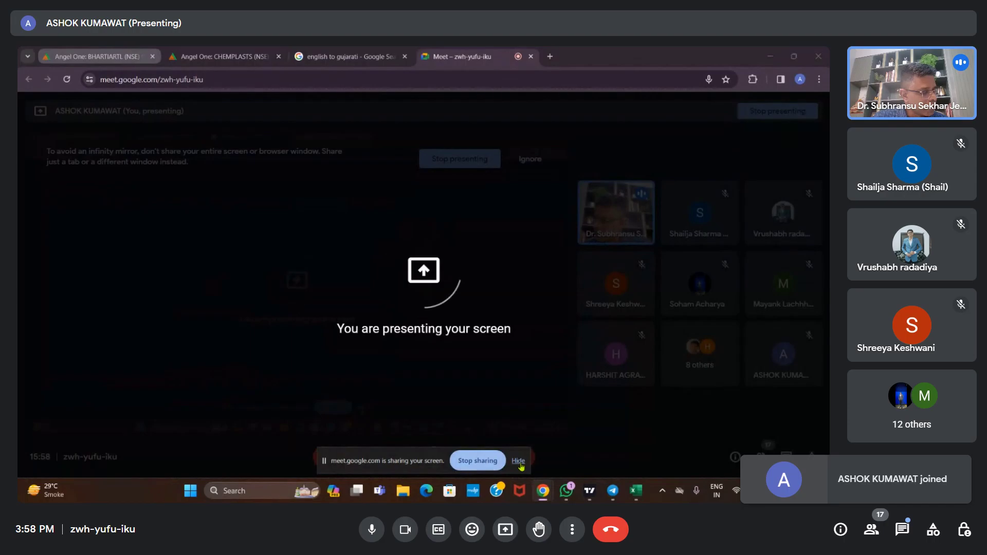
Step: Hide the screen-sharing notice, unmute the microphone and switch to the HYBRID ANALYSIS WEEKLY REPORT workbook in Excel
{"action": "left_click", "coordinate": [519, 462]}
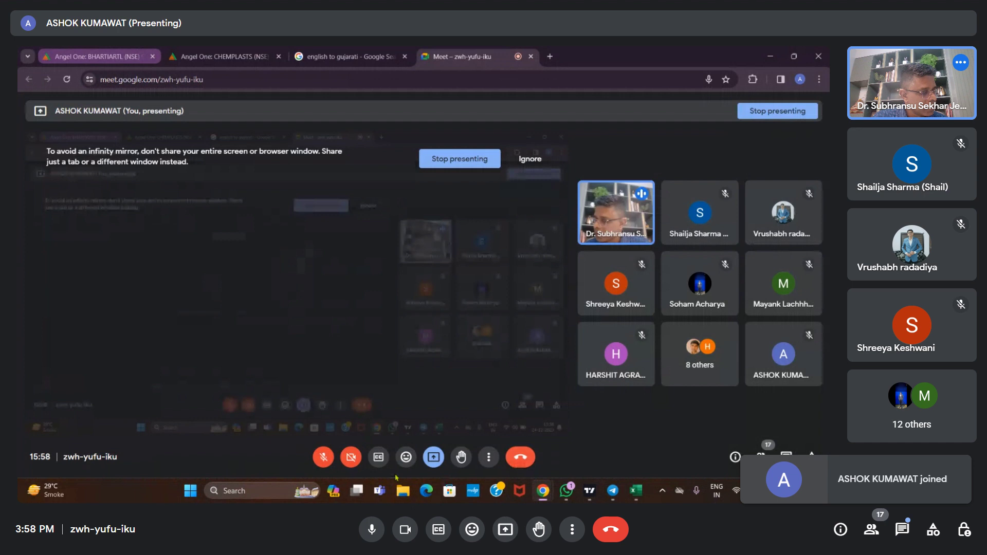
{"action": "left_click", "coordinate": [326, 458]}
{"action": "mouse_move", "coordinate": [625, 495]}
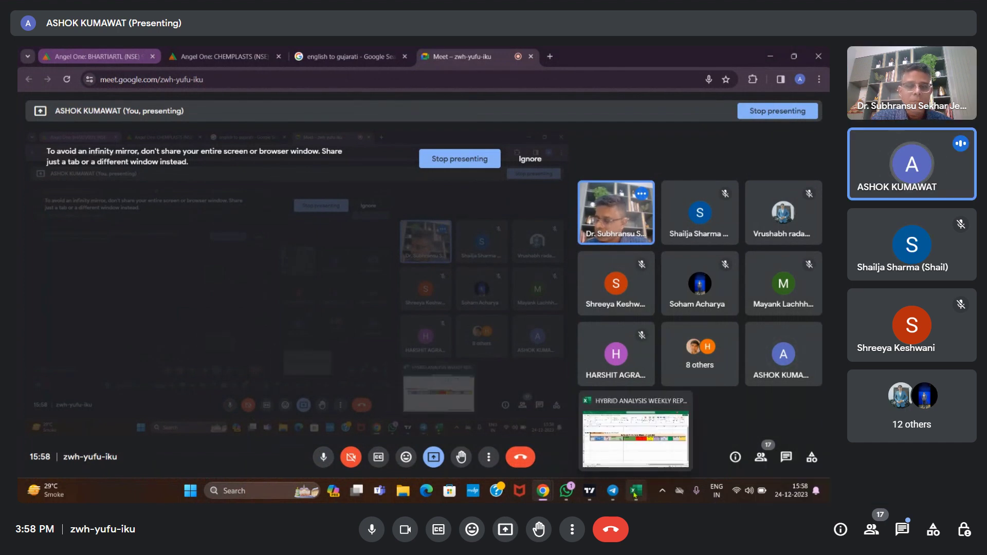
{"action": "left_click", "coordinate": [635, 495]}
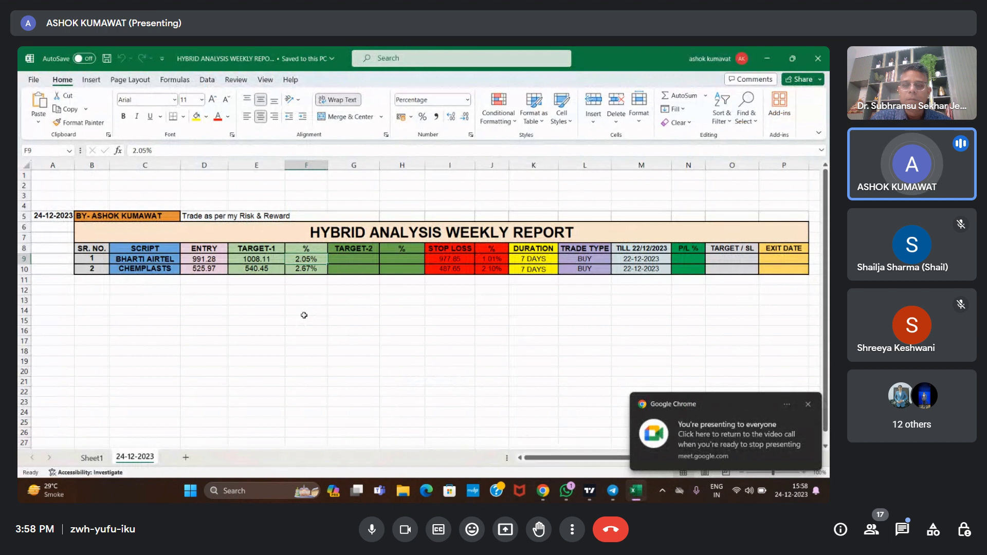
Step: Go through the script, Target-1, Target-2 and percentage cells for Bharti Airtel and Chemplasts in the 24-12-2023 report
{"action": "left_click", "coordinate": [149, 259]}
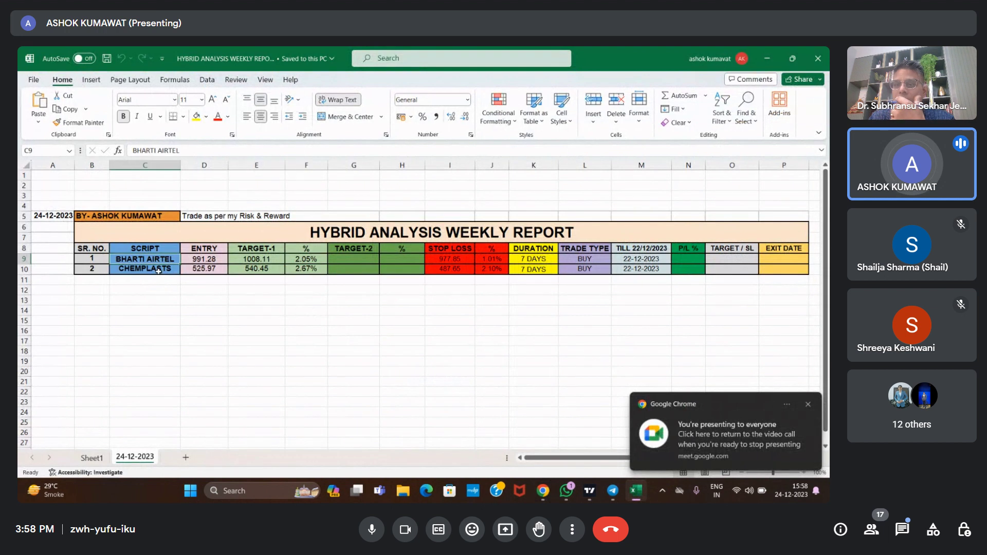
{"action": "left_click", "coordinate": [158, 269]}
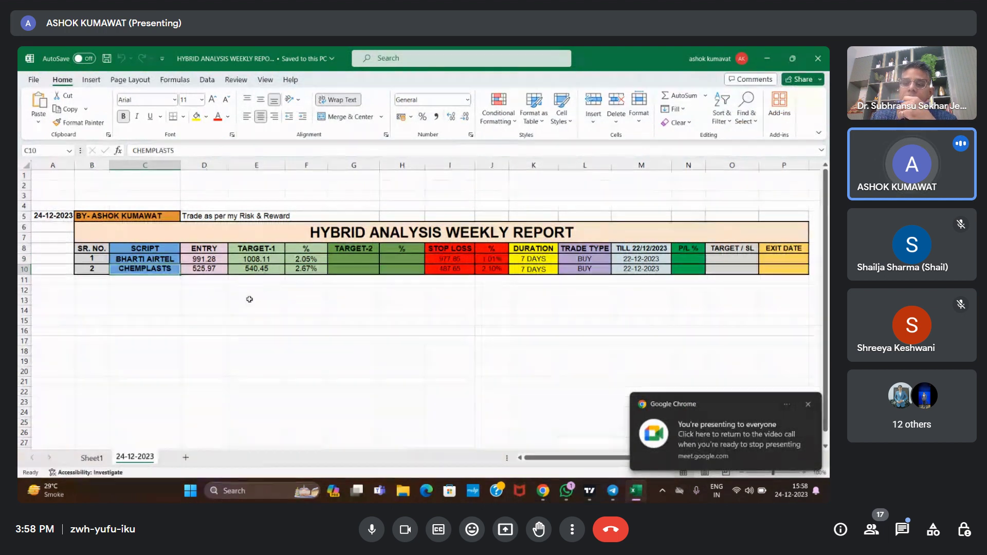
{"action": "left_click", "coordinate": [260, 269]}
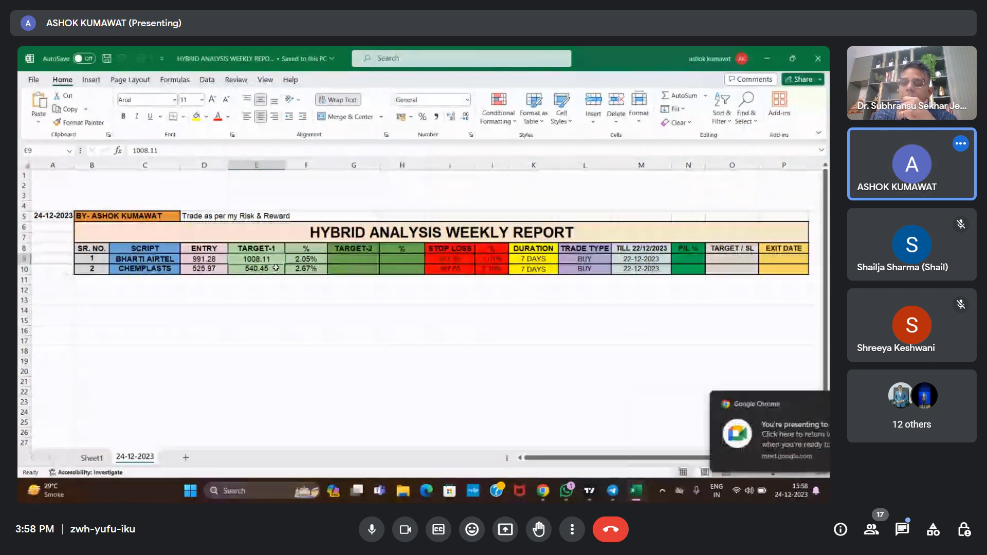
{"action": "left_click", "coordinate": [323, 254]}
{"action": "key", "text": "Left"}
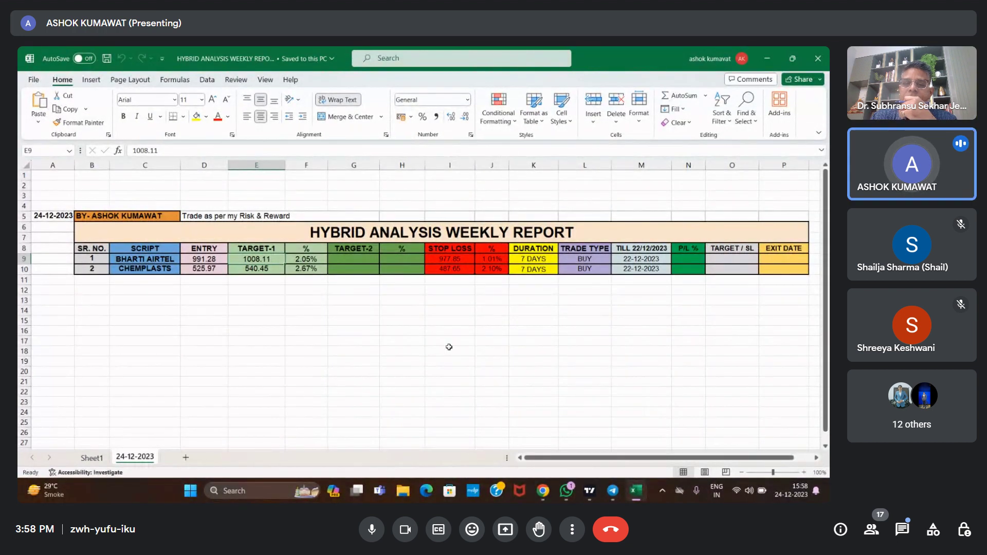
{"action": "left_click", "coordinate": [266, 269]}
{"action": "left_click", "coordinate": [314, 257]}
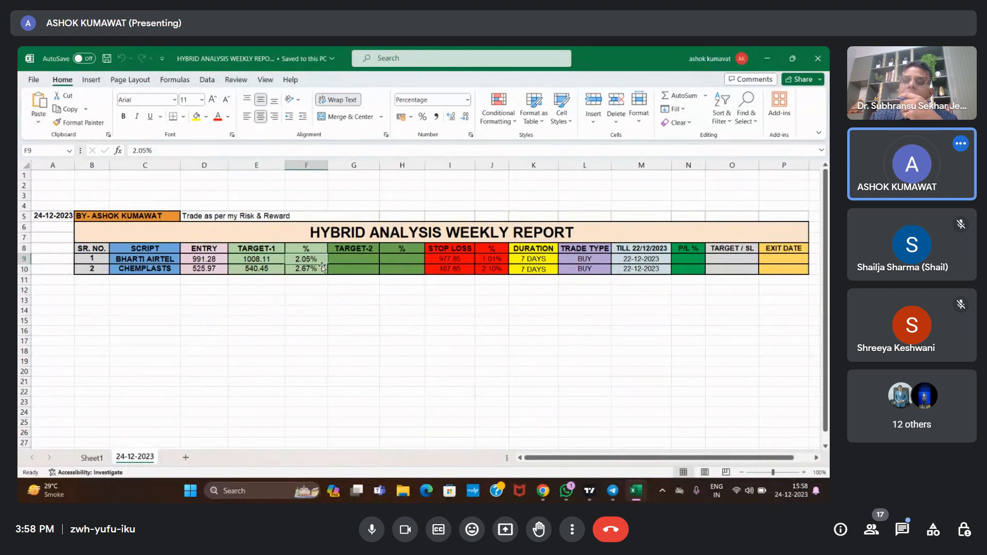
{"action": "left_click", "coordinate": [320, 268]}
{"action": "left_click", "coordinate": [396, 258]}
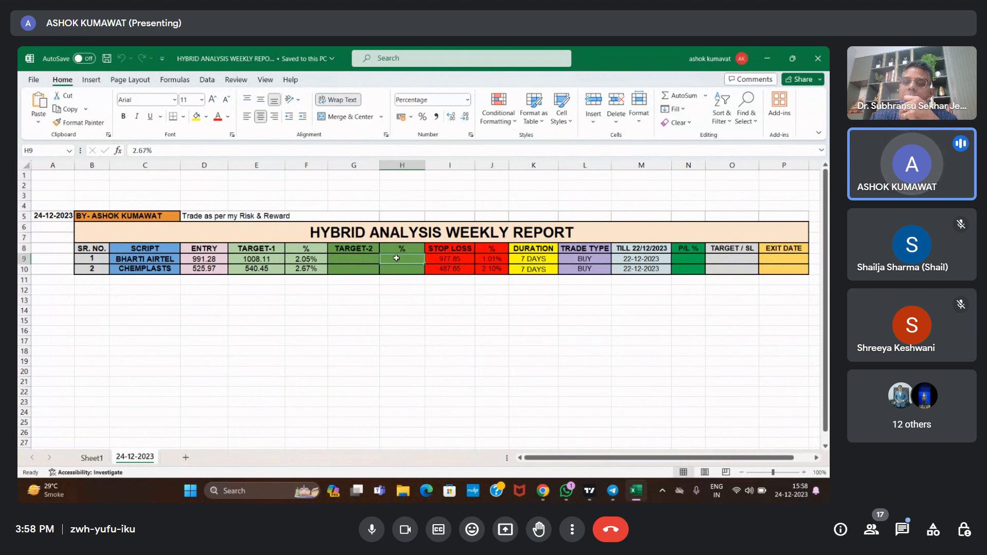
{"action": "left_click", "coordinate": [406, 269]}
Step: Switch to Chrome and examine the BHARTIARTL daily chart and its price levels in full screen on Angel One
{"action": "left_click", "coordinate": [589, 491]}
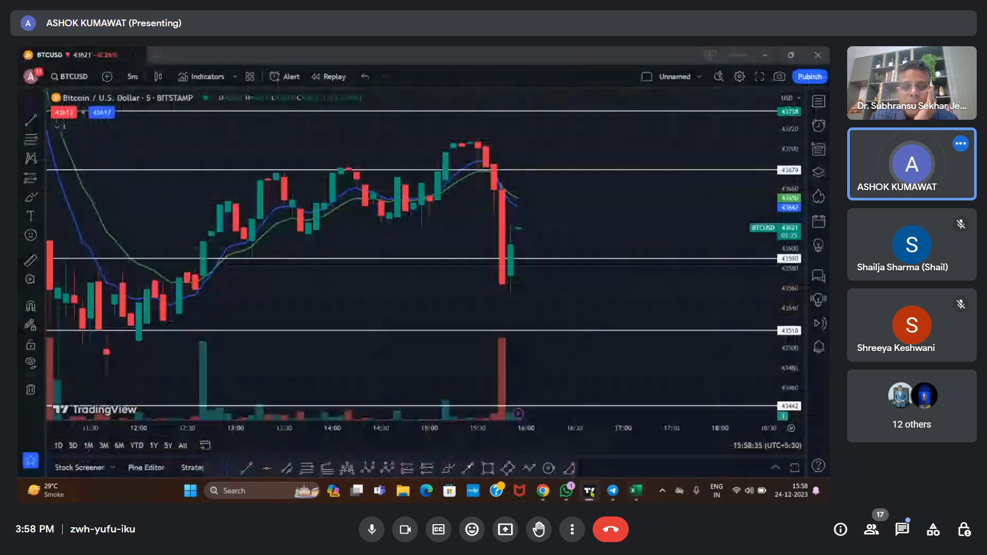
{"action": "mouse_move", "coordinate": [545, 493]}
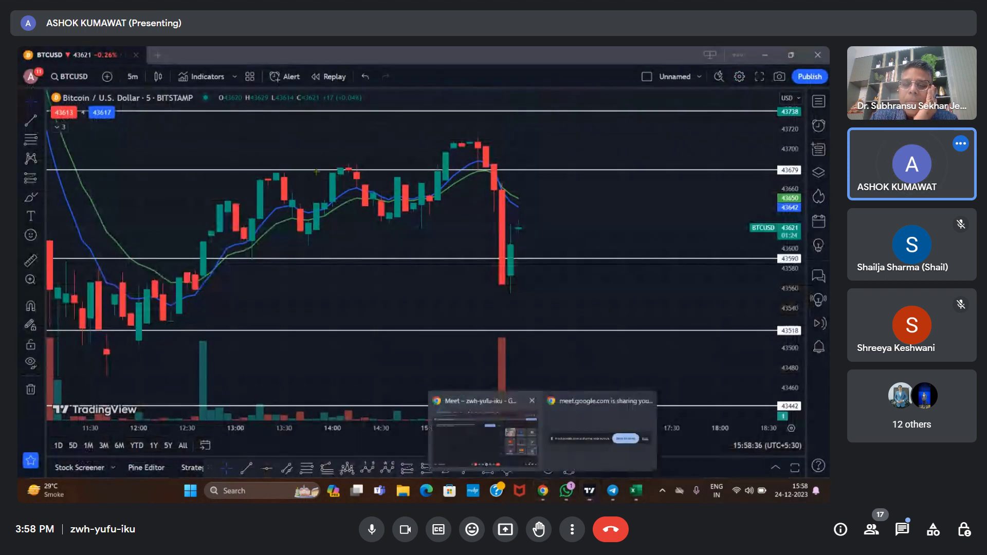
{"action": "left_click", "coordinate": [534, 470]}
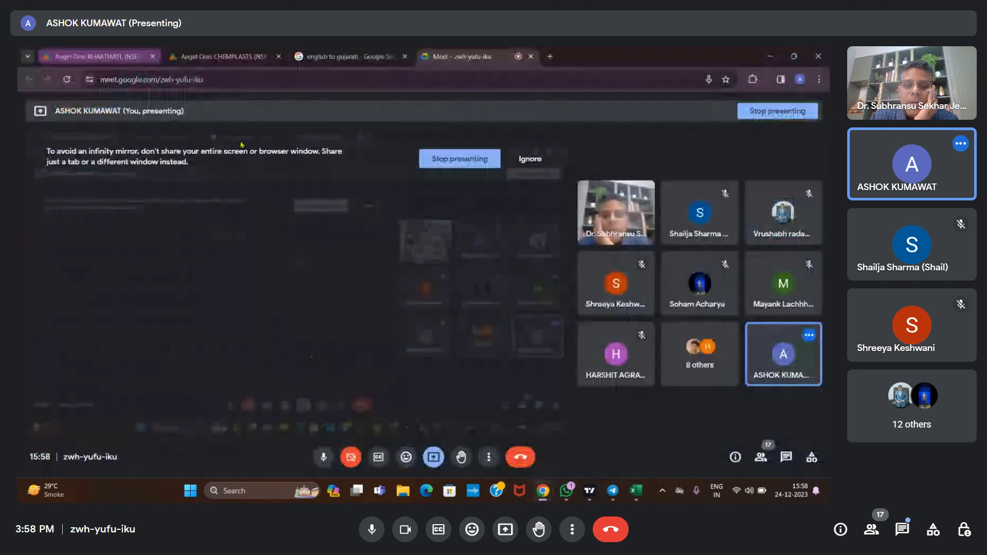
{"action": "left_click", "coordinate": [118, 52]}
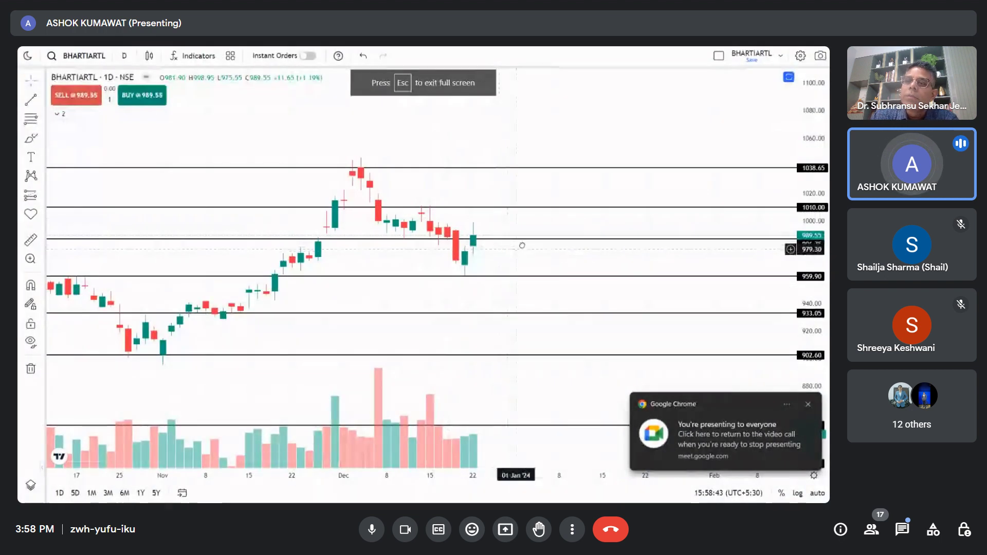
{"action": "left_click_drag", "start_coordinate": [522, 246], "coordinate": [535, 230]}
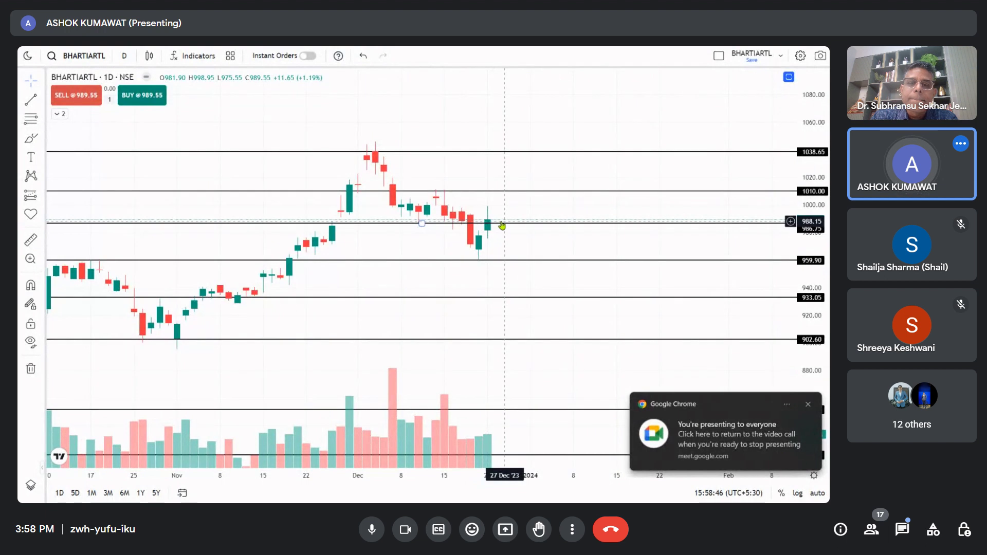
{"action": "left_click_drag", "start_coordinate": [503, 225], "coordinate": [517, 155]}
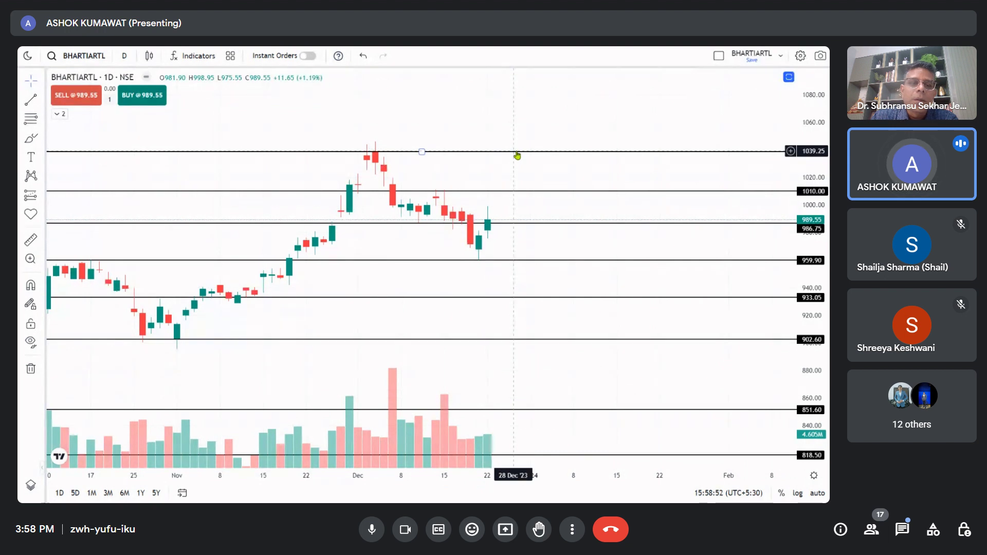
Step: Examine the CHEMPLASTS daily chart in full screen on Angel One, then exit full screen
{"action": "key", "text": "ctrl+Tab"}
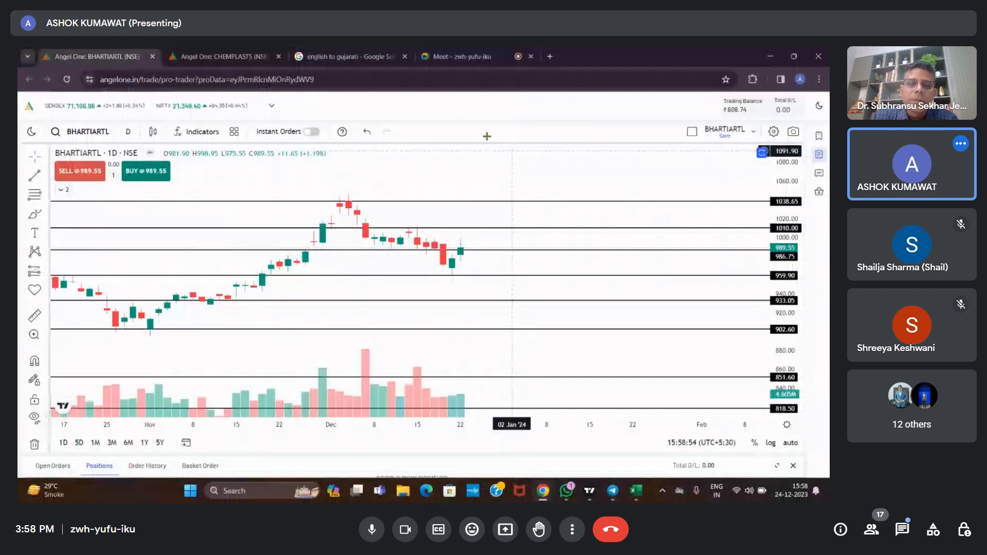
{"action": "key", "text": "F11"}
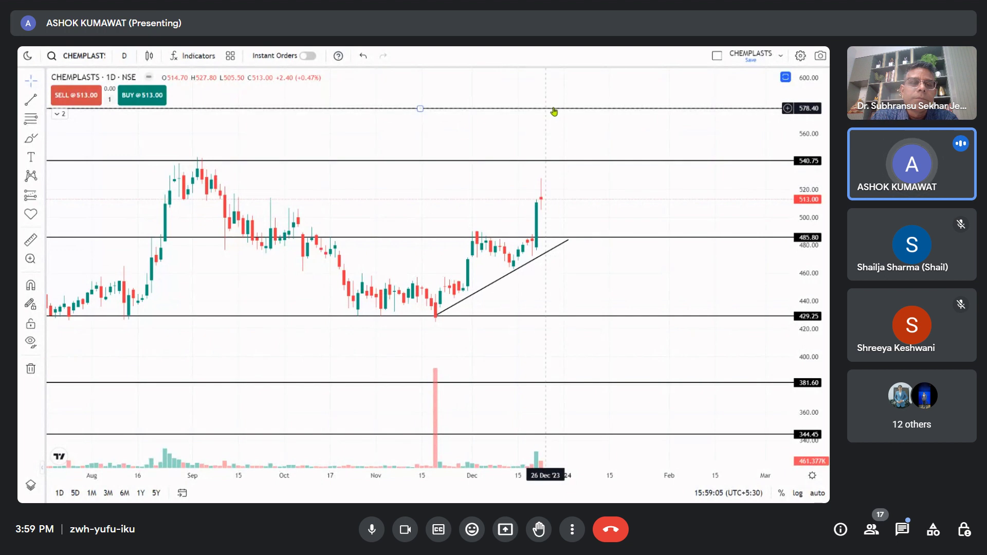
{"action": "key", "text": "Escape"}
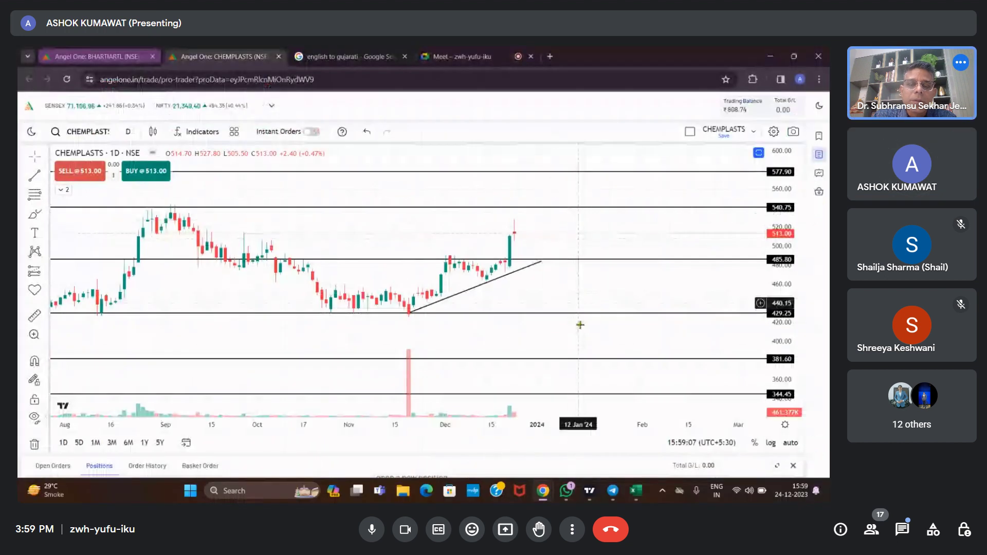
Step: Return to the Excel workbook and examine the 27-10-2023 report on Sheet1, selecting its overall return in cell O18
{"action": "left_click", "coordinate": [638, 491]}
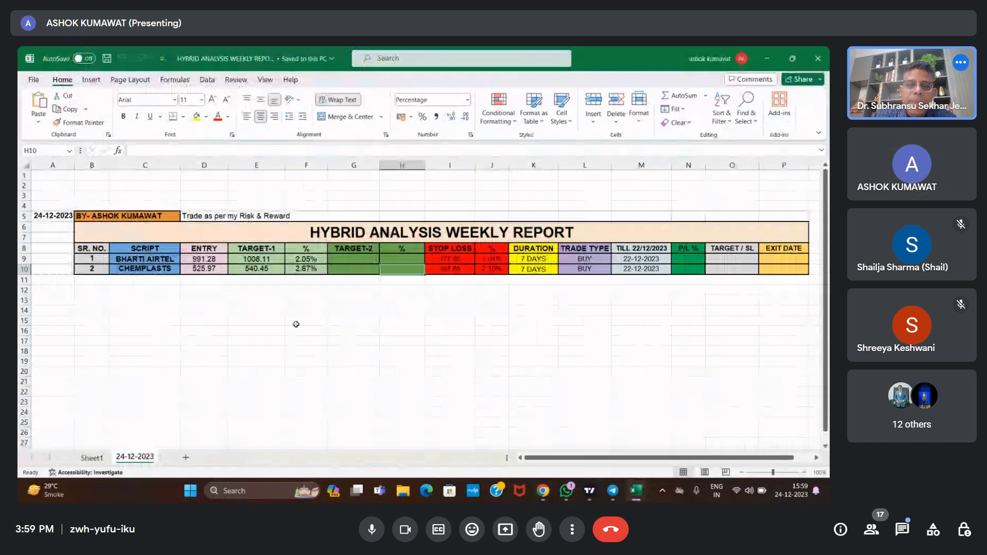
{"action": "left_click", "coordinate": [92, 459]}
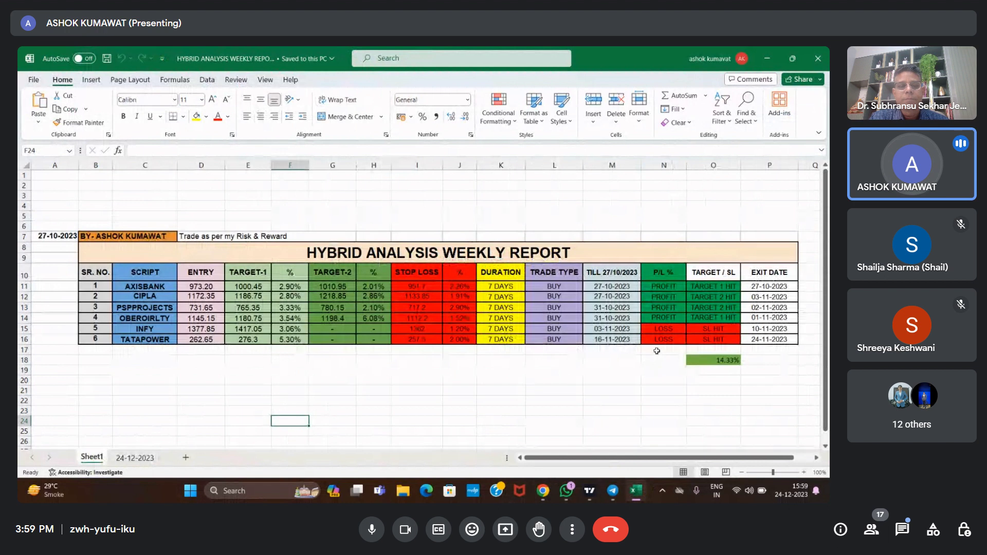
{"action": "left_click", "coordinate": [719, 363]}
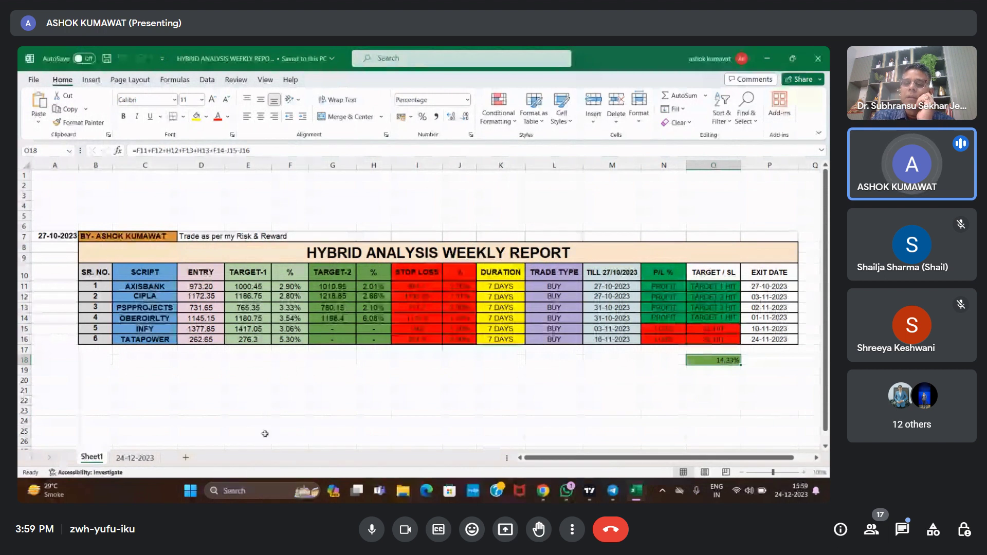
Step: Go back to the 24-12-2023 sheet and switch to the Chrome window with the Angel One charts
{"action": "key", "text": "ctrl+Page_Down"}
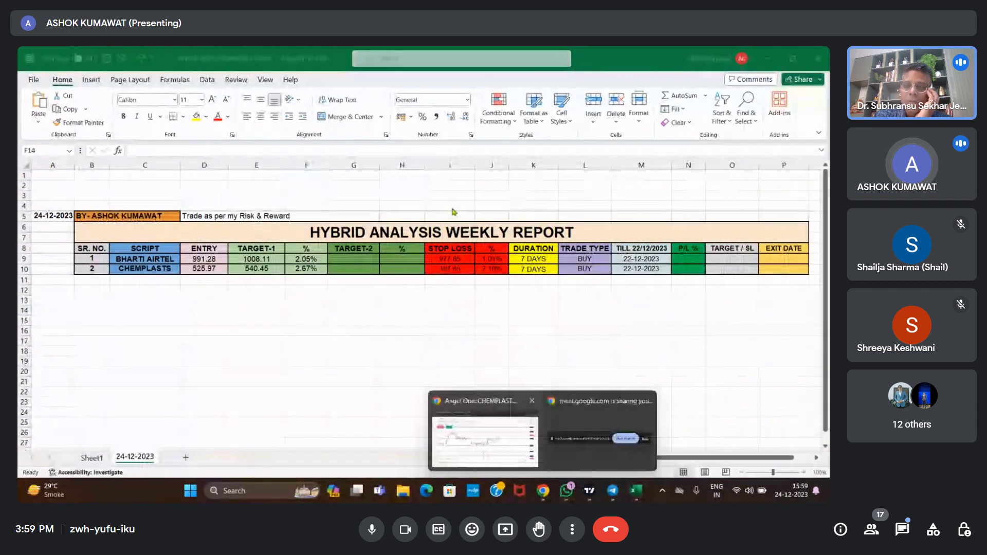
{"action": "left_click", "coordinate": [543, 491]}
{"action": "left_click", "coordinate": [505, 425]}
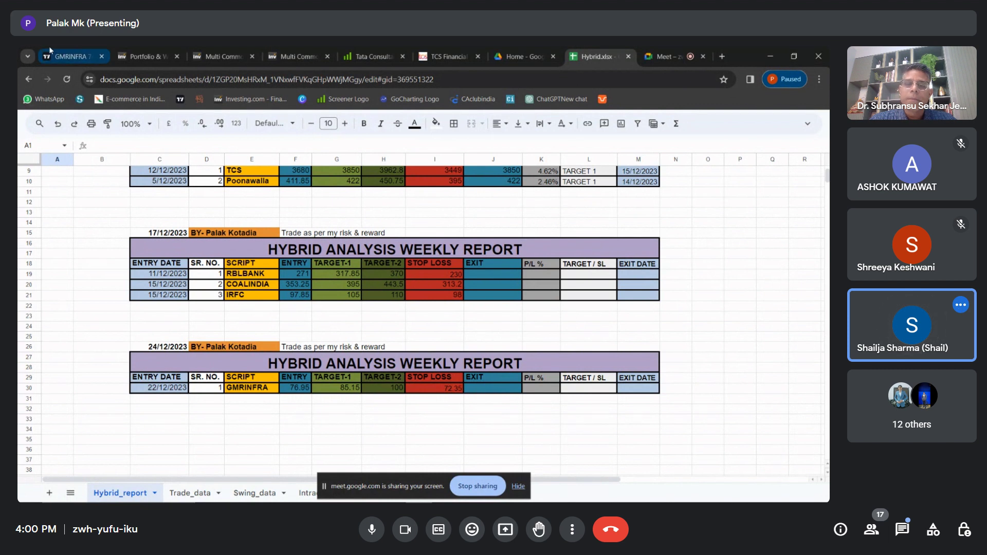
Step: Open the GMRINFRA daily chart in TradingView and examine the entry, target and stop-loss levels
{"action": "left_click", "coordinate": [56, 57]}
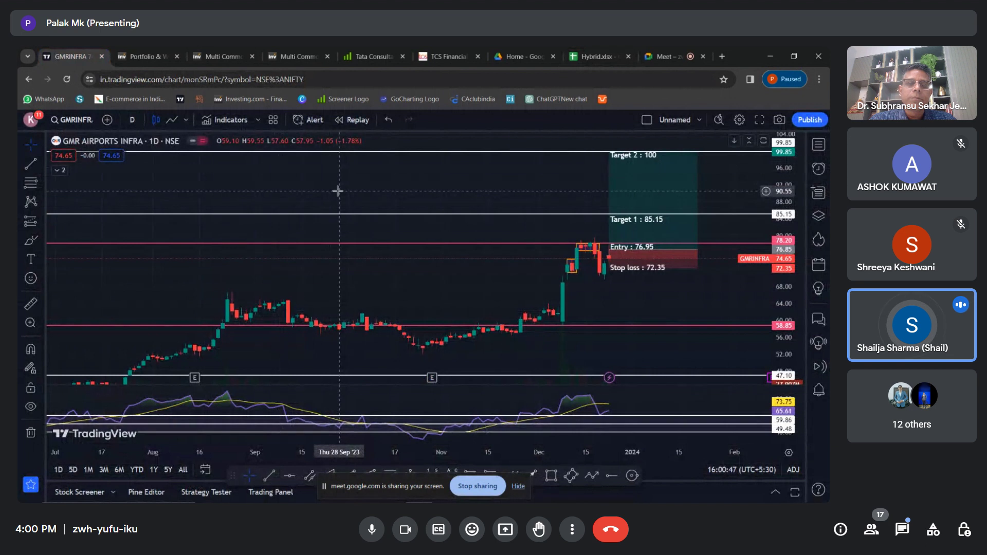
{"action": "scroll", "coordinate": [338, 191], "scroll_direction": "right", "scroll_amount": 3}
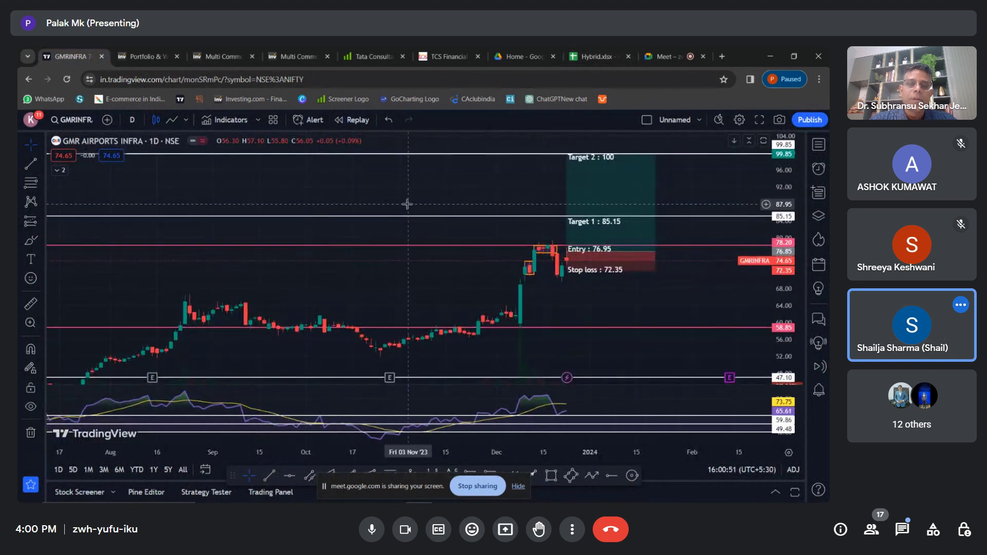
Step: Inspect the long position on the GMRINFRA chart and return to the Hybrid_report sheet in Google Sheets to examine the weekly reports
{"action": "left_click", "coordinate": [571, 252]}
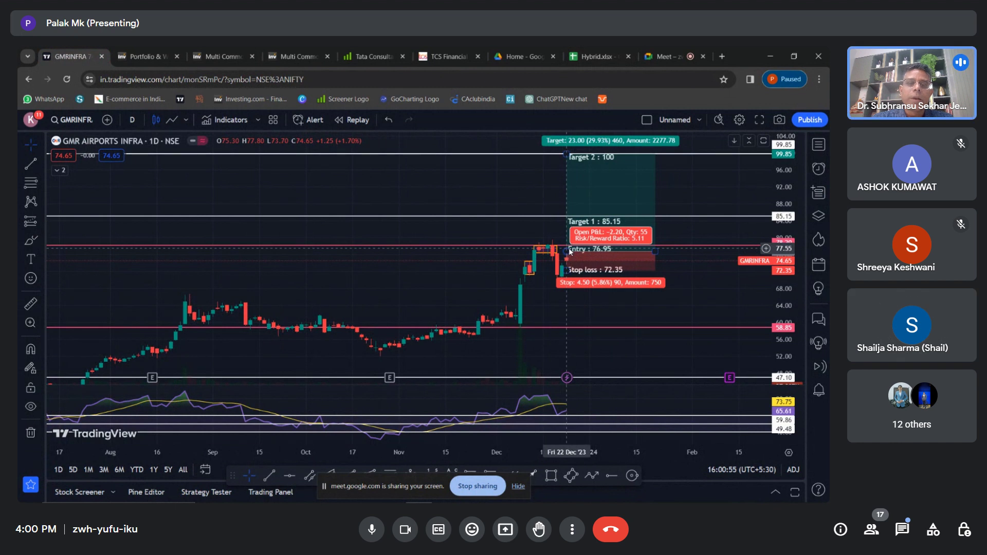
{"action": "key", "text": "Escape"}
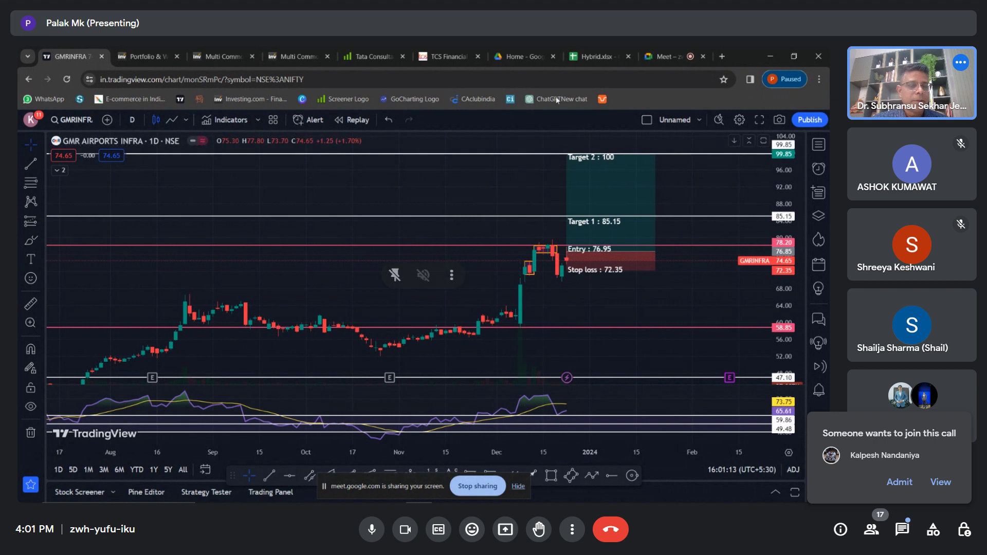
{"action": "left_click", "coordinate": [595, 61]}
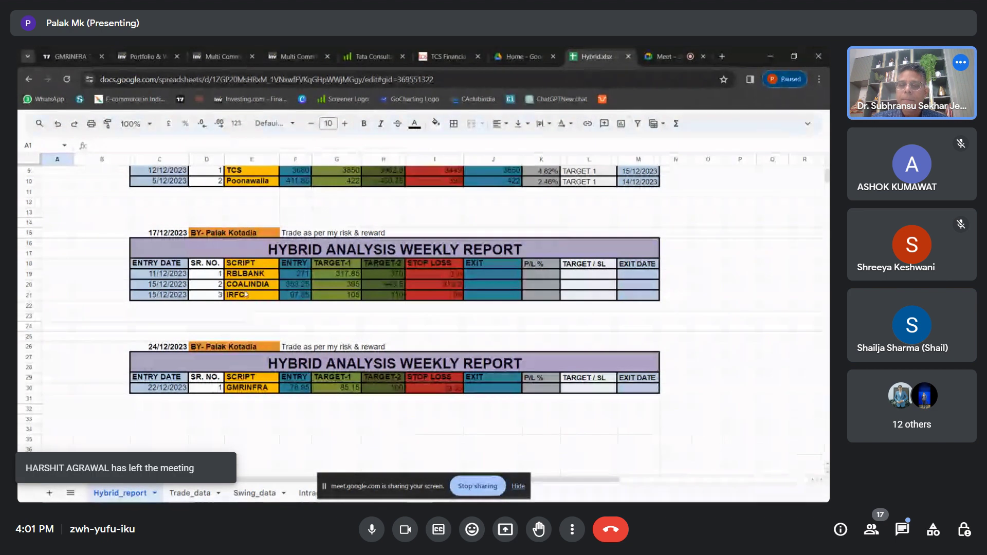
{"action": "scroll", "coordinate": [252, 220], "scroll_direction": "up", "scroll_amount": 3}
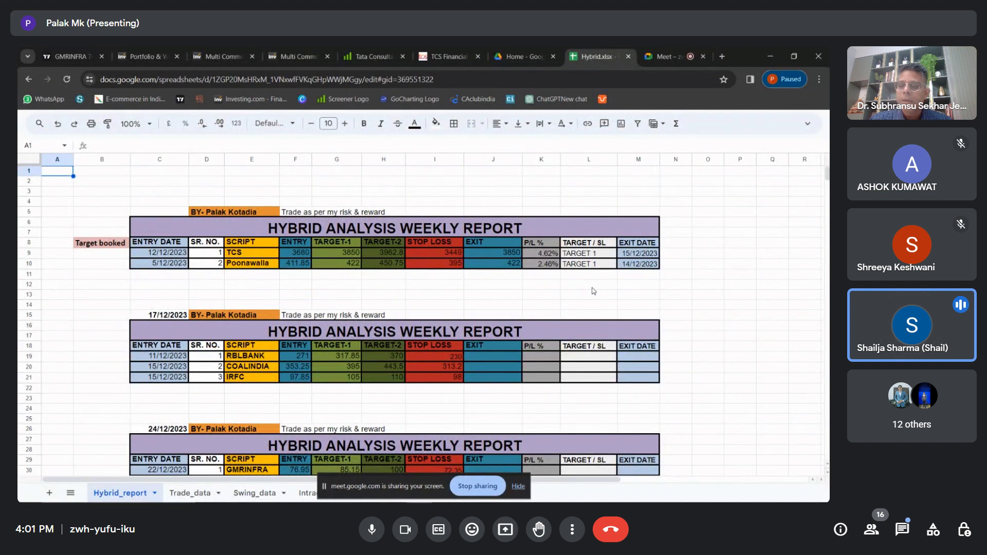
{"action": "scroll", "coordinate": [594, 291], "scroll_direction": "down", "scroll_amount": 1}
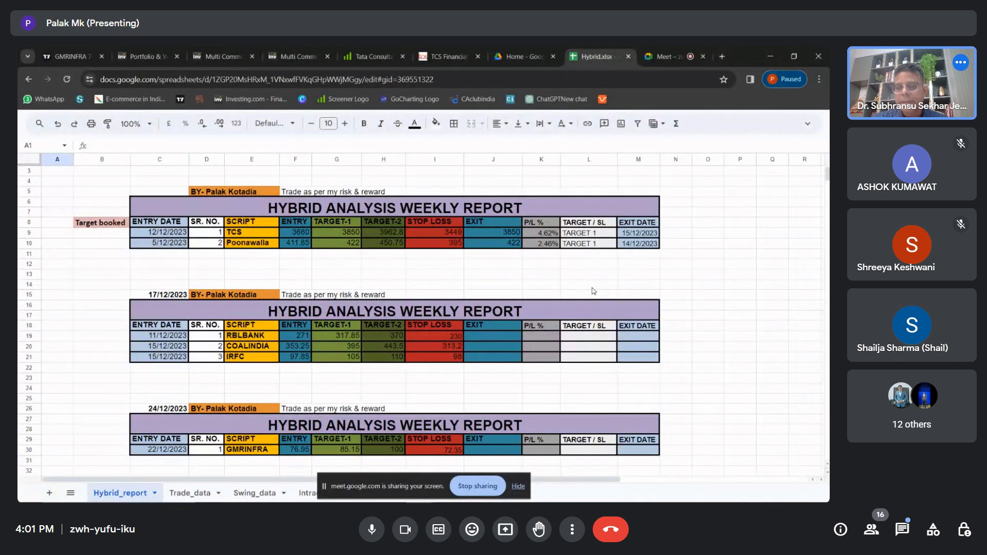
Step: Return to the Google Meet call to stop sharing the screen, and exit the full-screen meeting view
{"action": "left_click", "coordinate": [659, 55]}
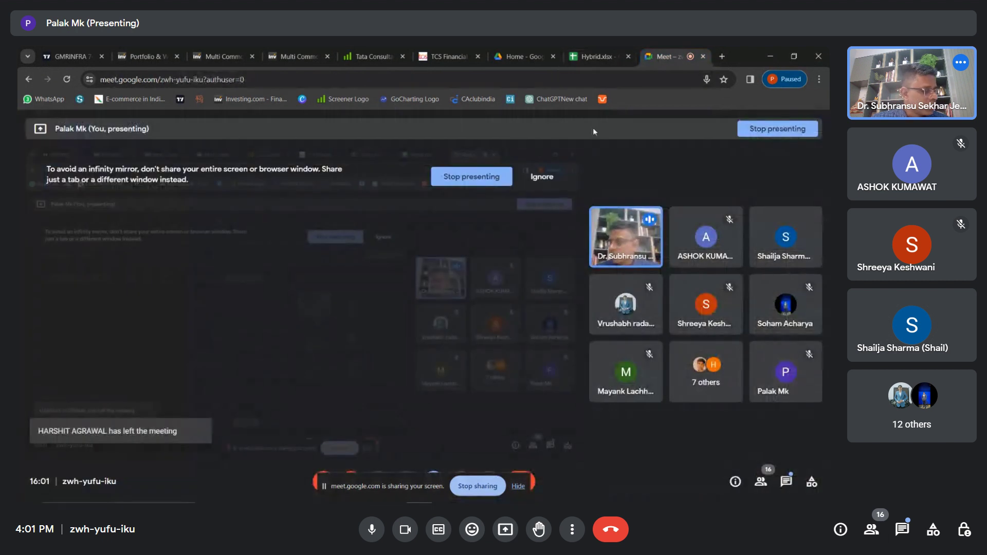
{"action": "left_click", "coordinate": [470, 483]}
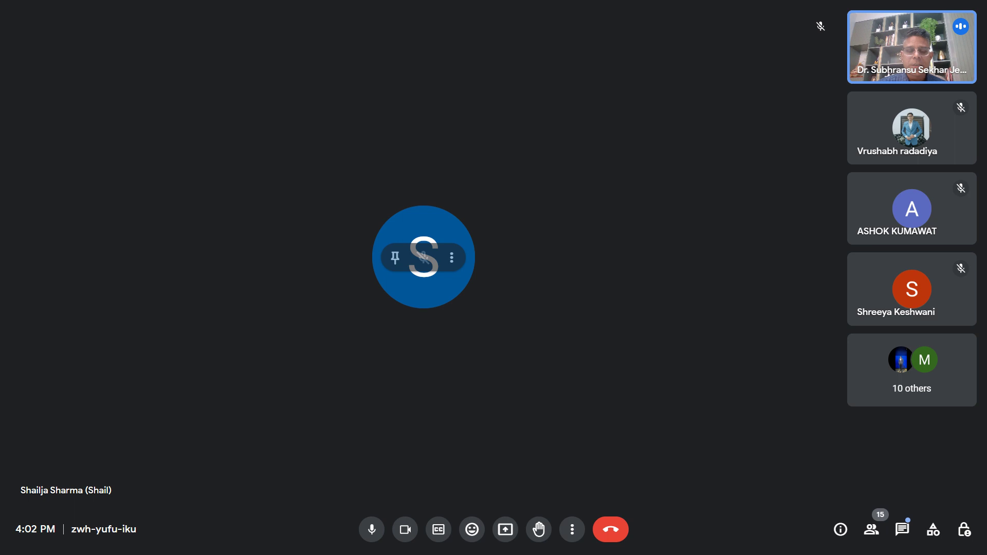
{"action": "key", "text": "Escape"}
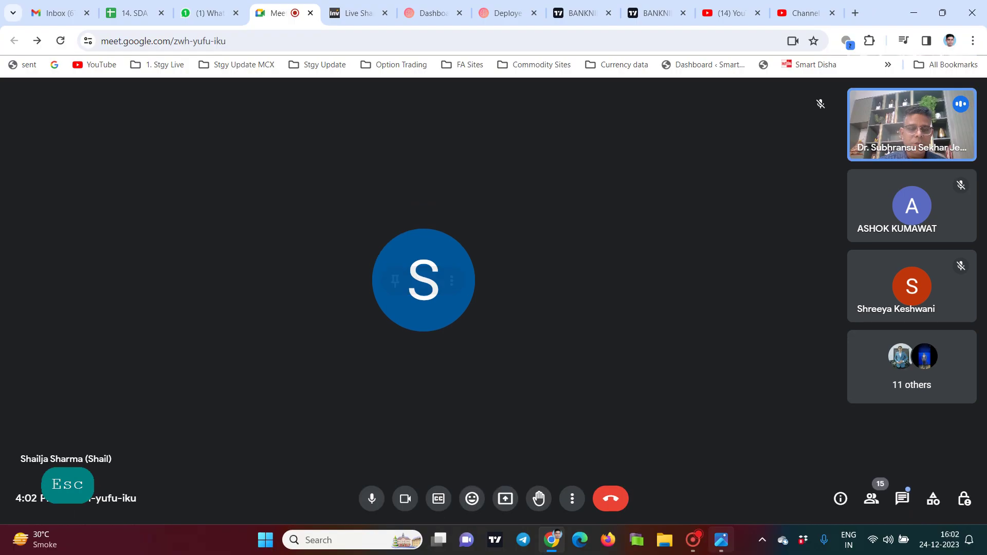